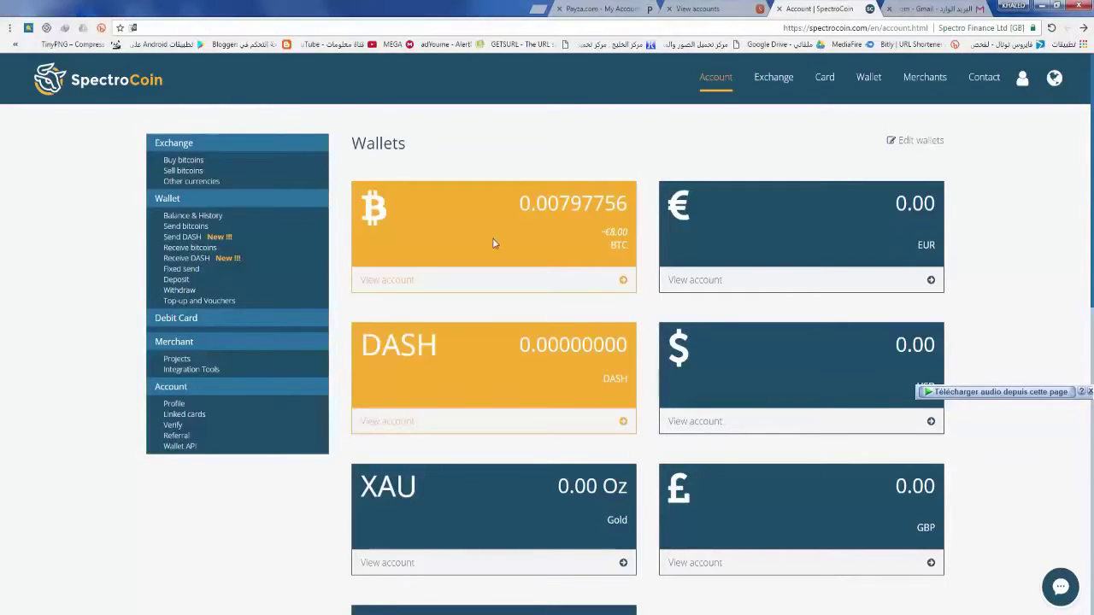
# Step: Check the bitcoin wallet's balance and fill in the full 0.00797756 BTC as the sell amount on the Sell bitcoins page
pyautogui.moveTo(560, 204); pyautogui.dragTo(571, 205)
pyautogui.click(612, 232)
pyautogui.click(469, 264)
pyautogui.click(178, 172)
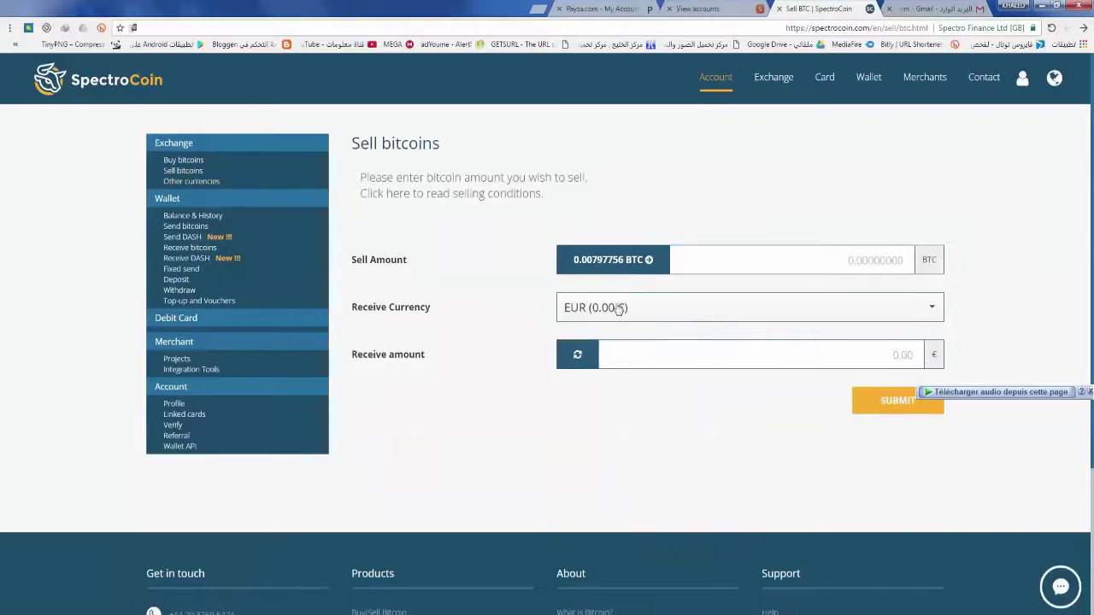
pyautogui.click(590, 267)
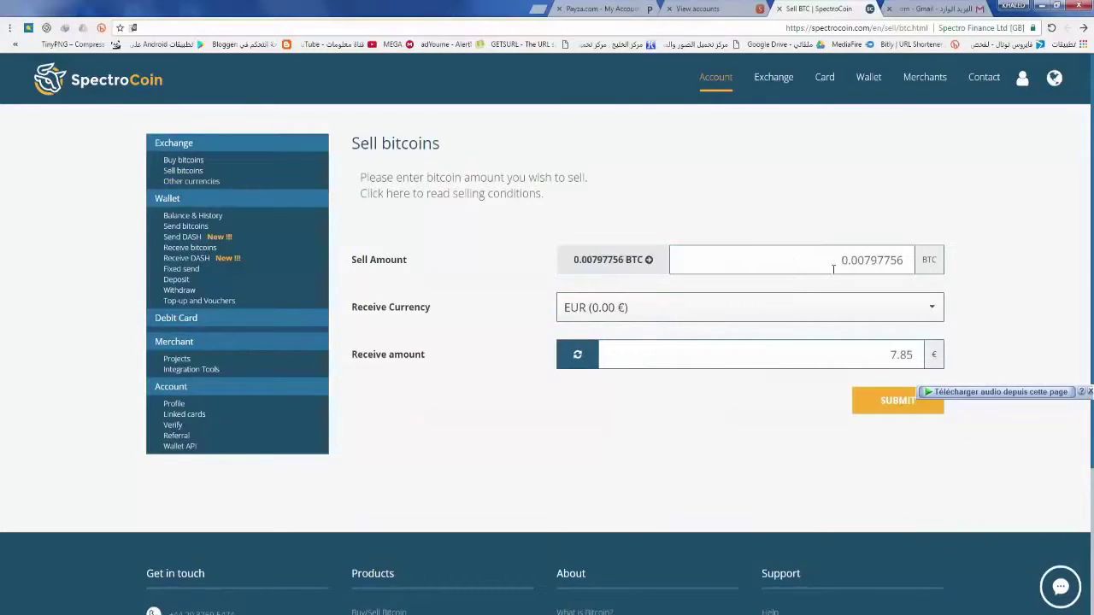
pyautogui.moveTo(857, 261); pyautogui.dragTo(904, 302)
pyautogui.click(1000, 288)
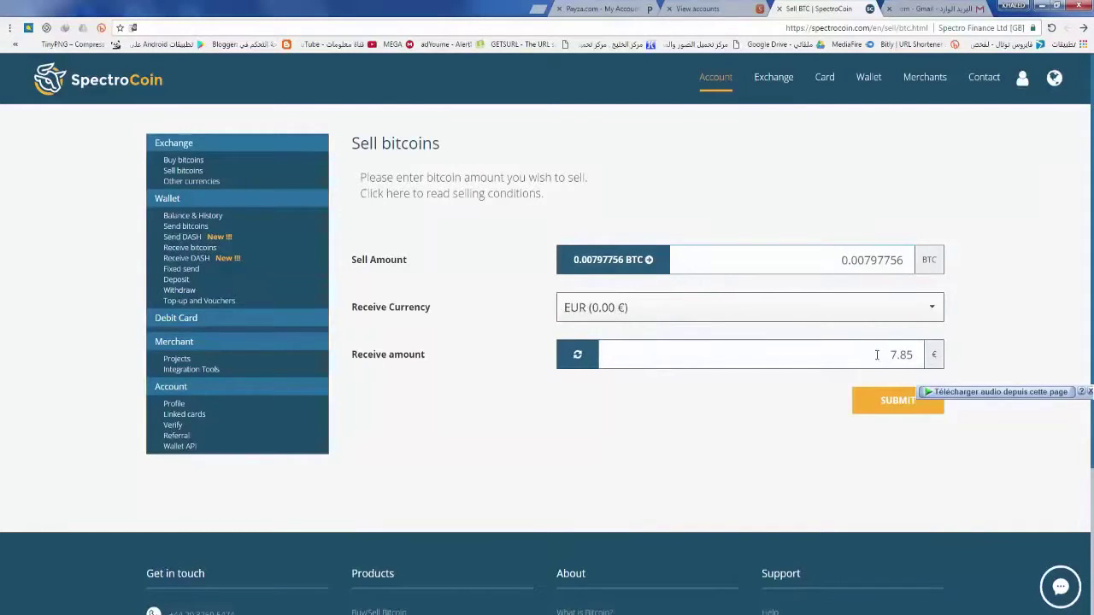
pyautogui.moveTo(877, 355); pyautogui.dragTo(901, 355)
pyautogui.click(964, 307)
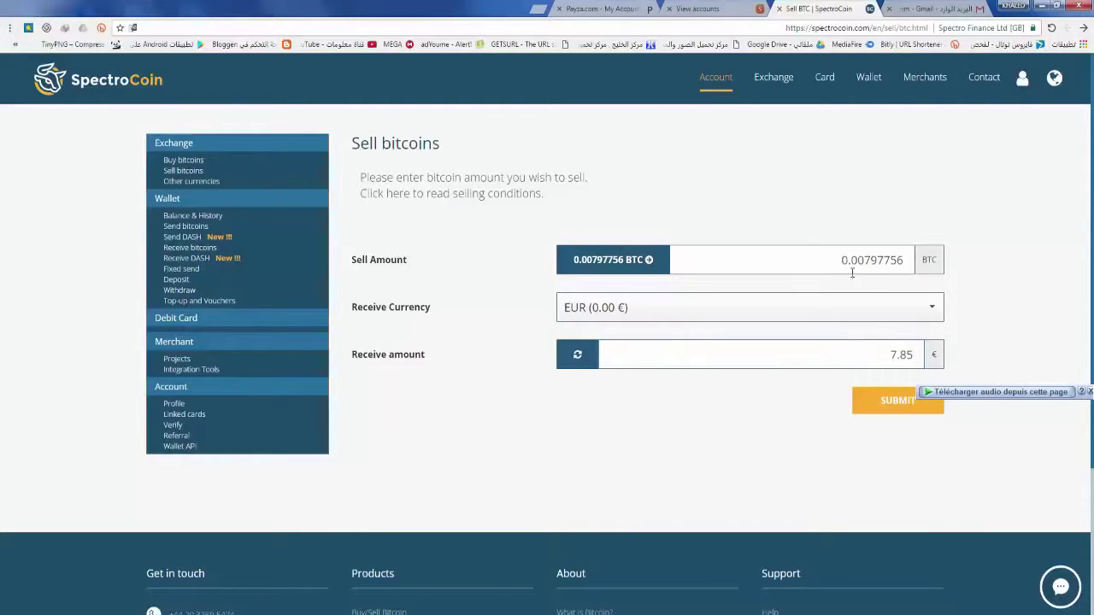
# Step: Set up an exchange of the full 0.00797756 BTC balance into EUR on the Other currencies exchange page
pyautogui.click(186, 181)
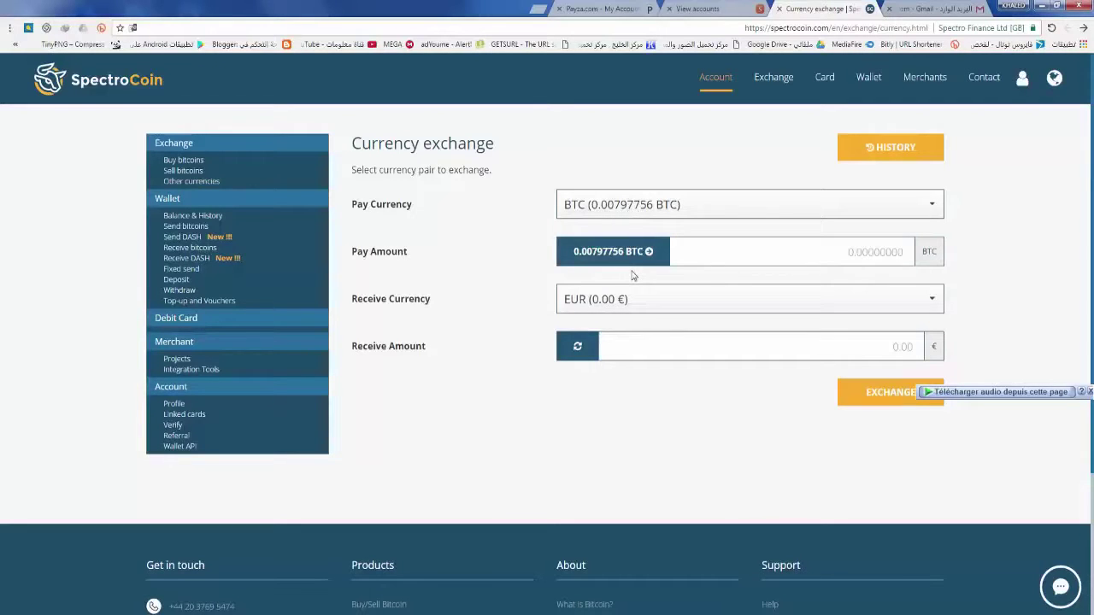
pyautogui.click(609, 256)
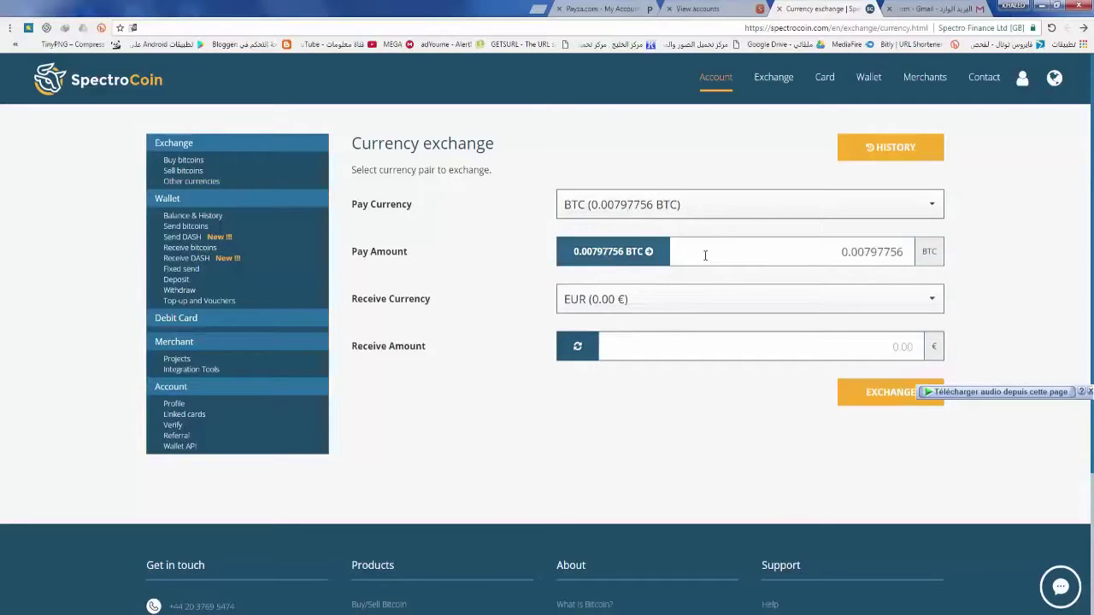
pyautogui.doubleClick(841, 256)
pyautogui.click(496, 290)
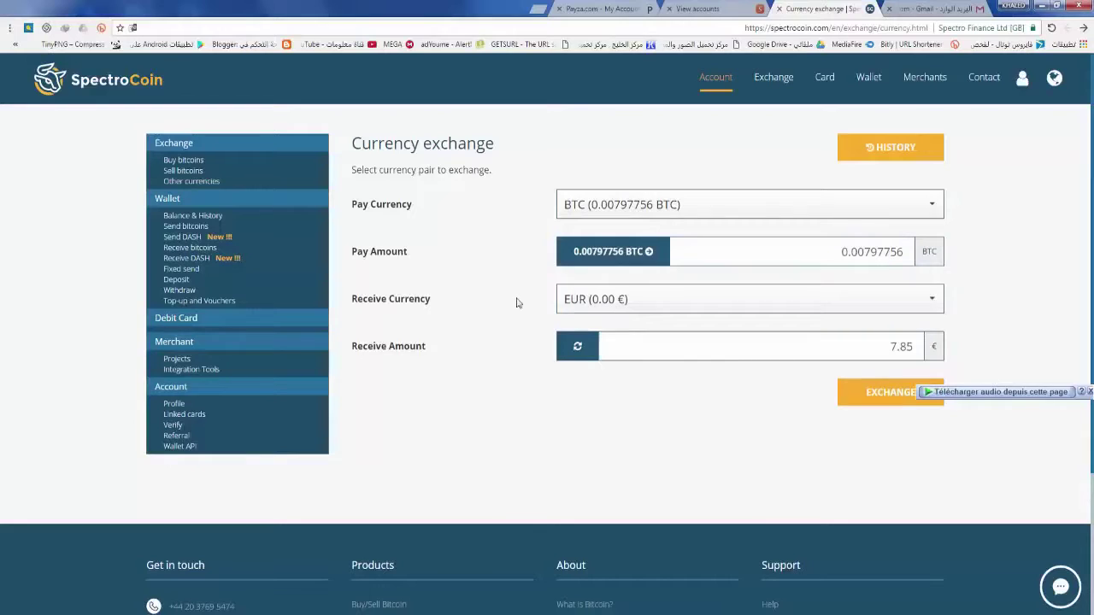
pyautogui.click(573, 308)
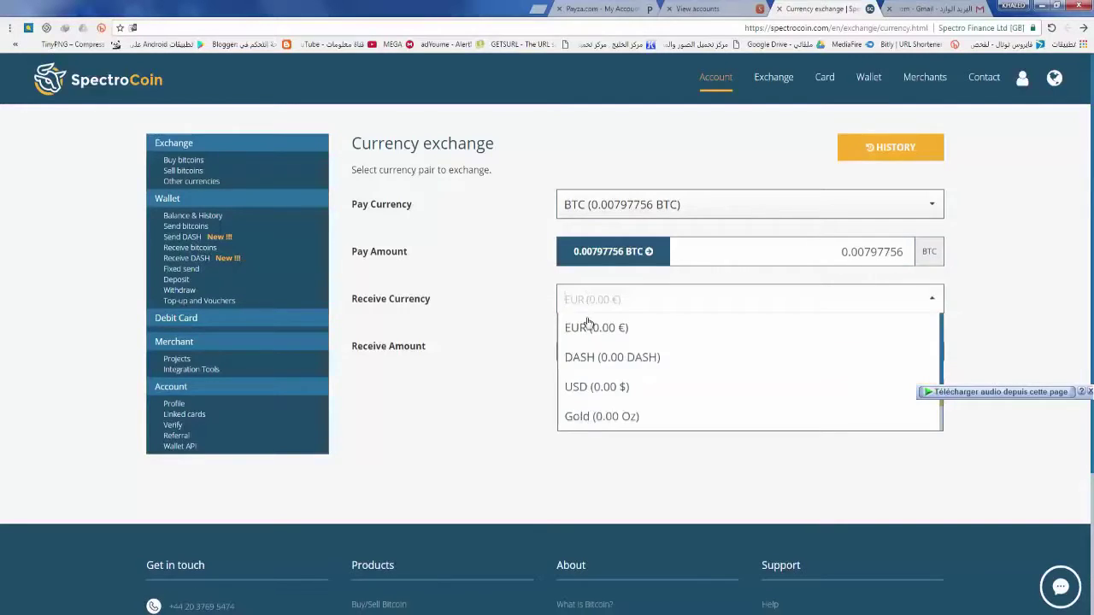
pyautogui.click(528, 280)
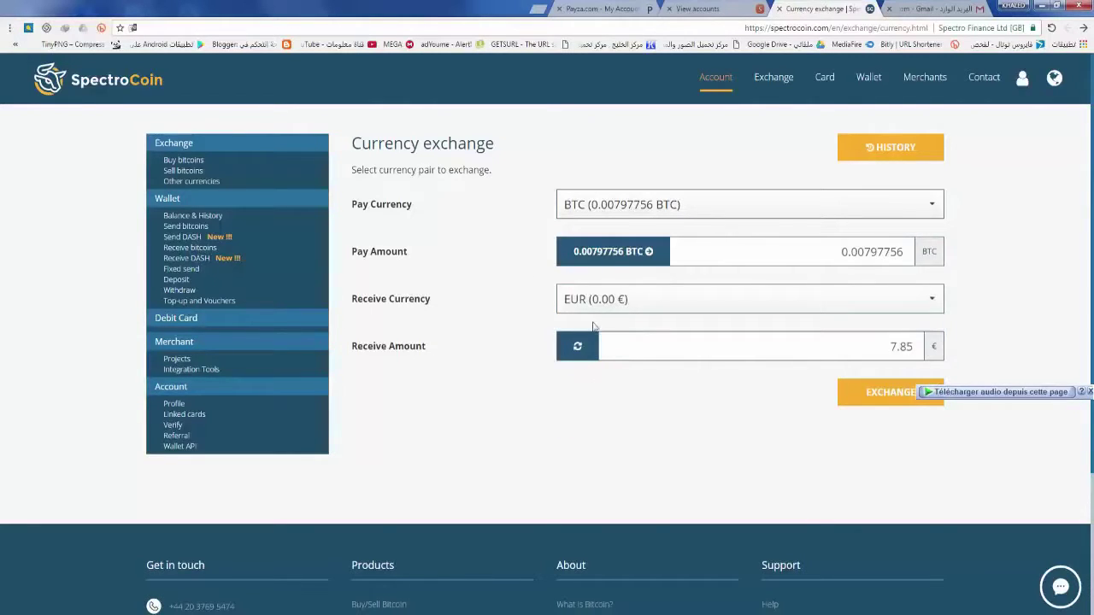
pyautogui.doubleClick(891, 348)
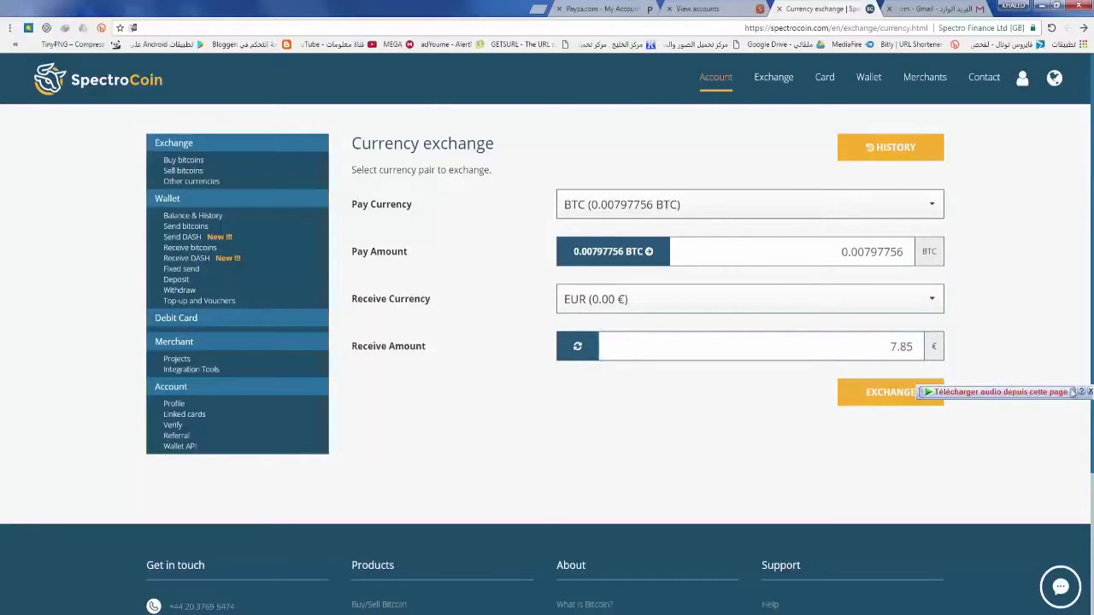
# Step: Submit and confirm the BTC to EUR exchange, and check its status and the wallet balances
pyautogui.click(887, 399)
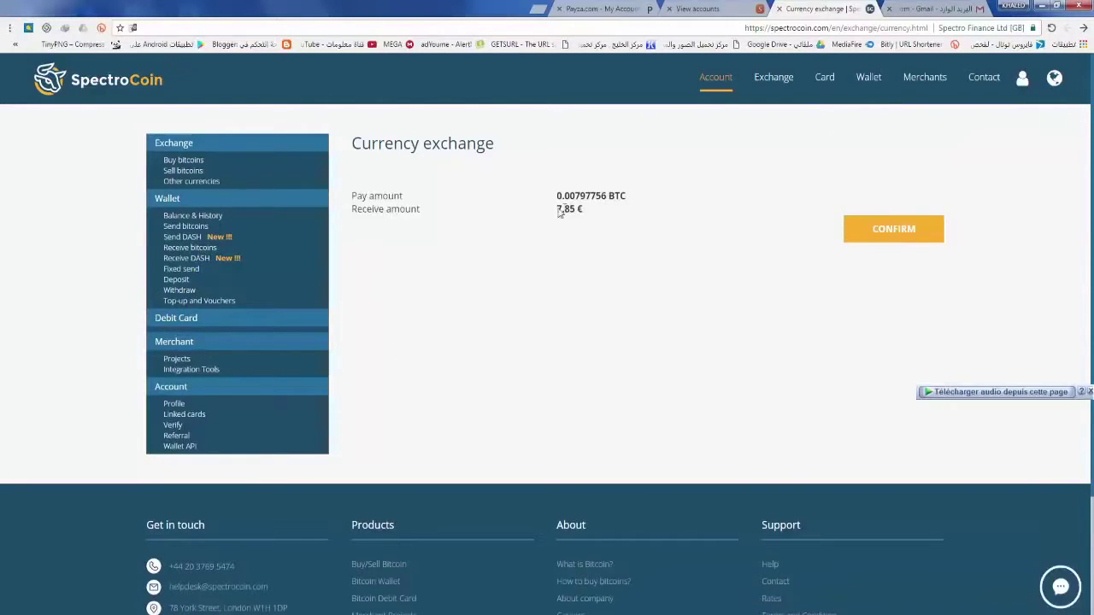
pyautogui.moveTo(569, 208); pyautogui.dragTo(555, 209)
pyautogui.click(893, 239)
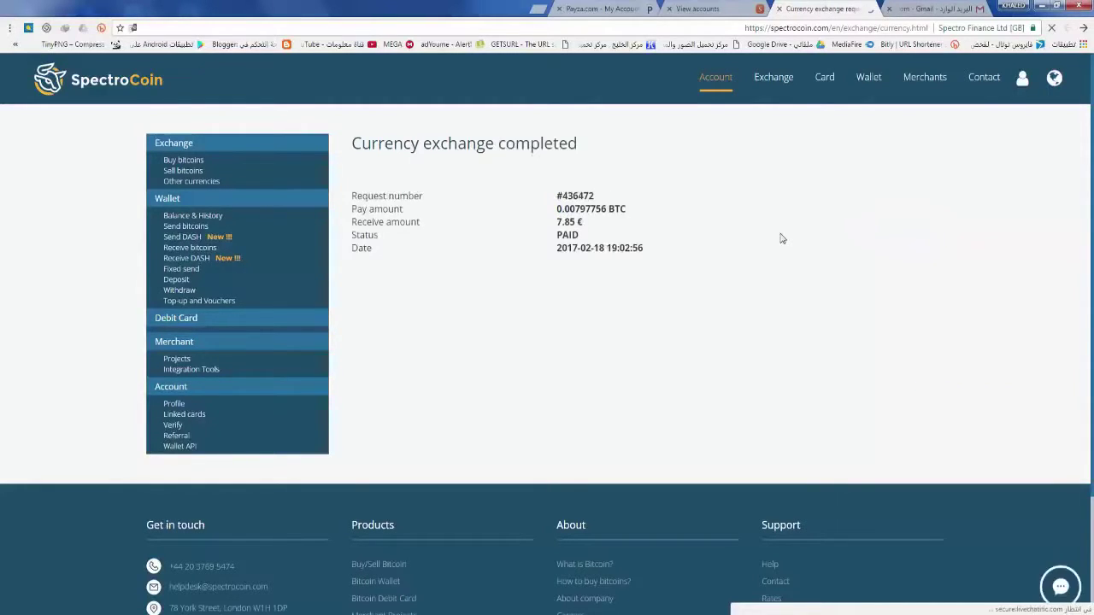
pyautogui.doubleClick(566, 234)
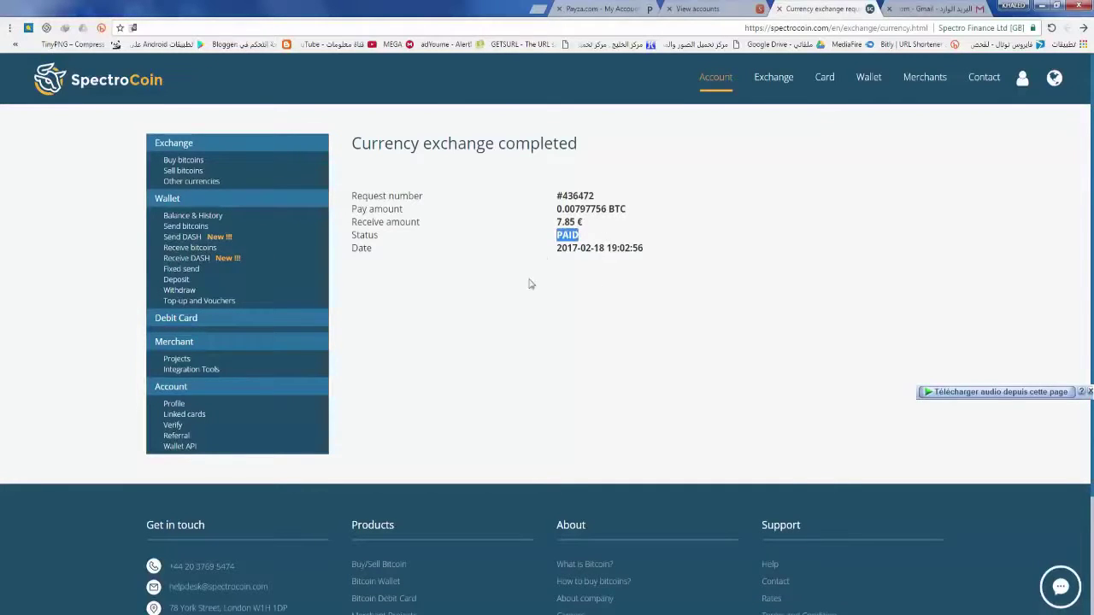
pyautogui.click(188, 217)
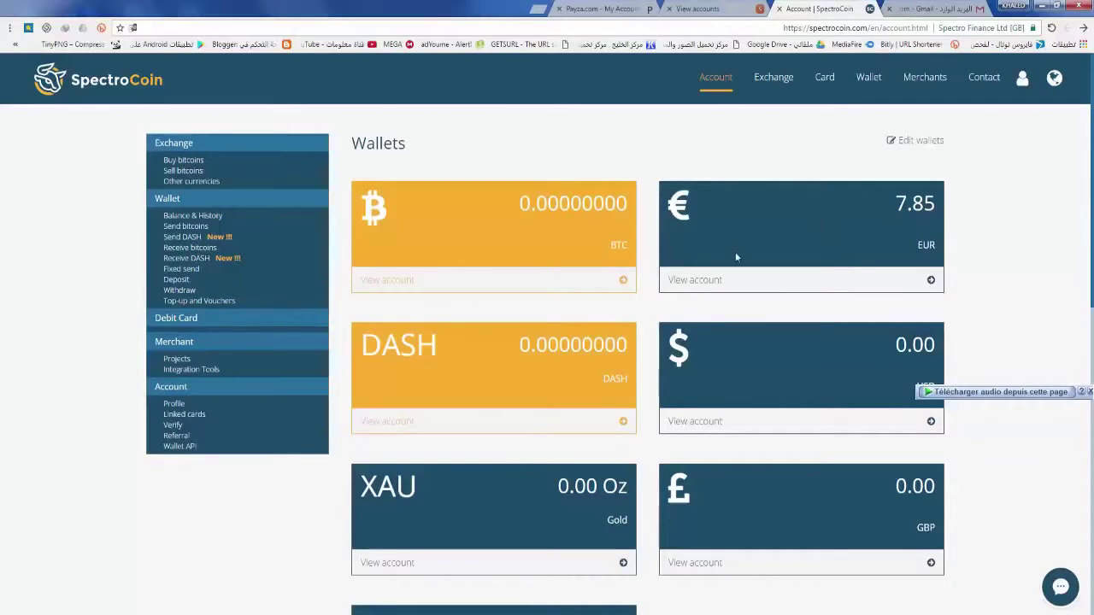
# Step: Open the Withdraw to bank form and set the withdraw country to Lithuania
pyautogui.click(175, 291)
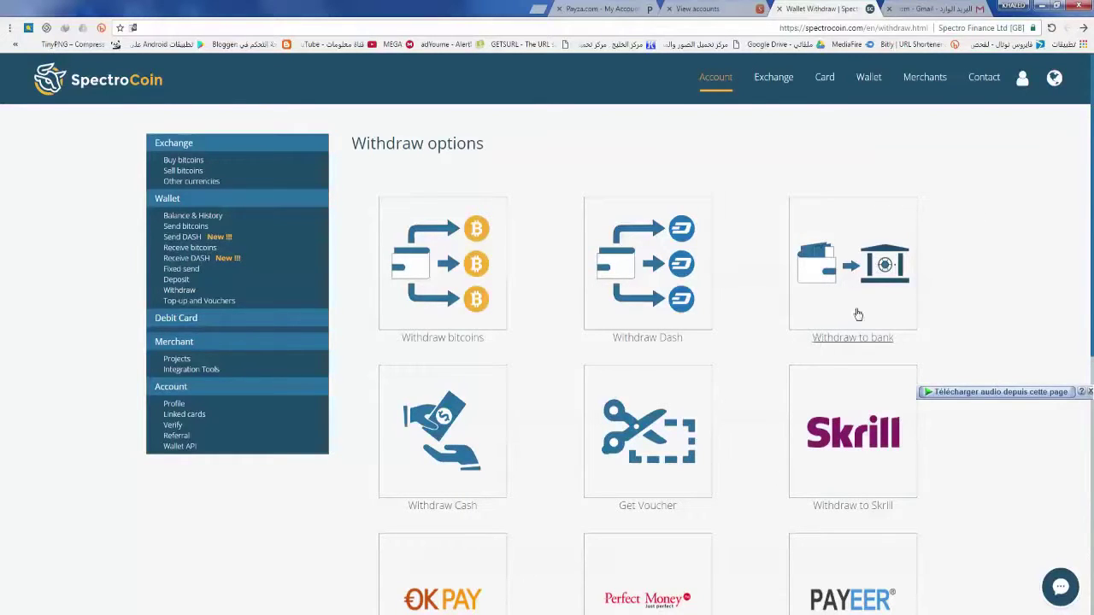
pyautogui.click(860, 345)
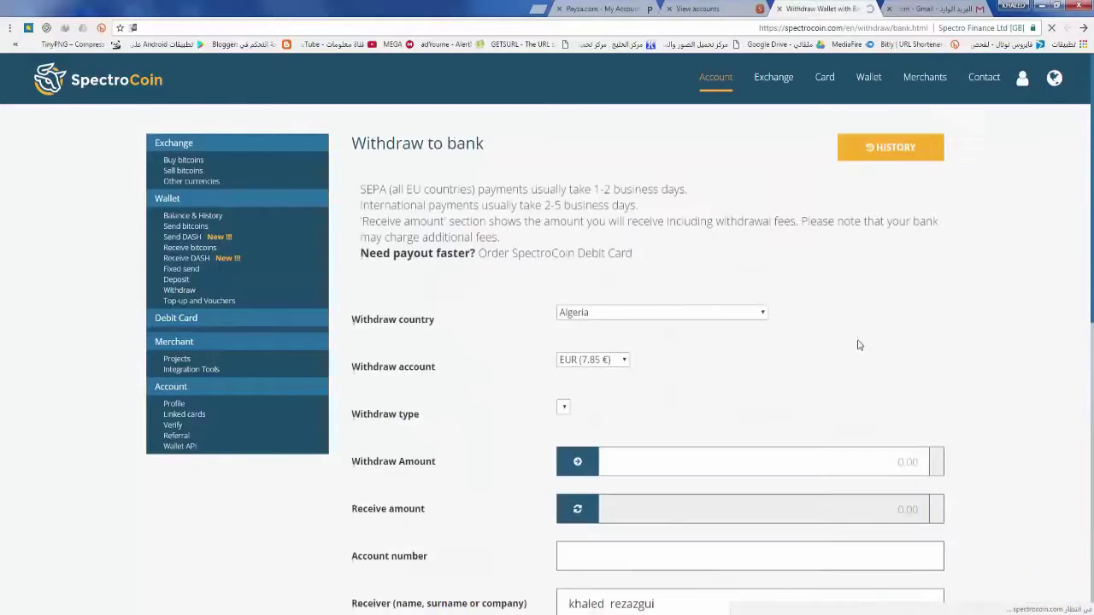
pyautogui.scroll(-2, 936, 270)
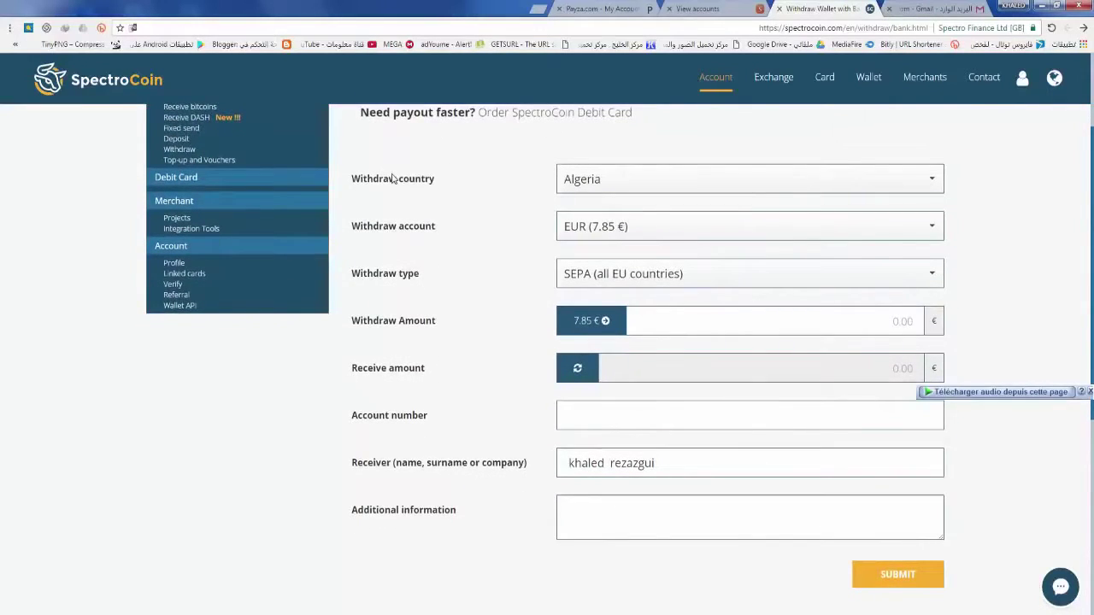
pyautogui.moveTo(393, 179); pyautogui.dragTo(432, 203)
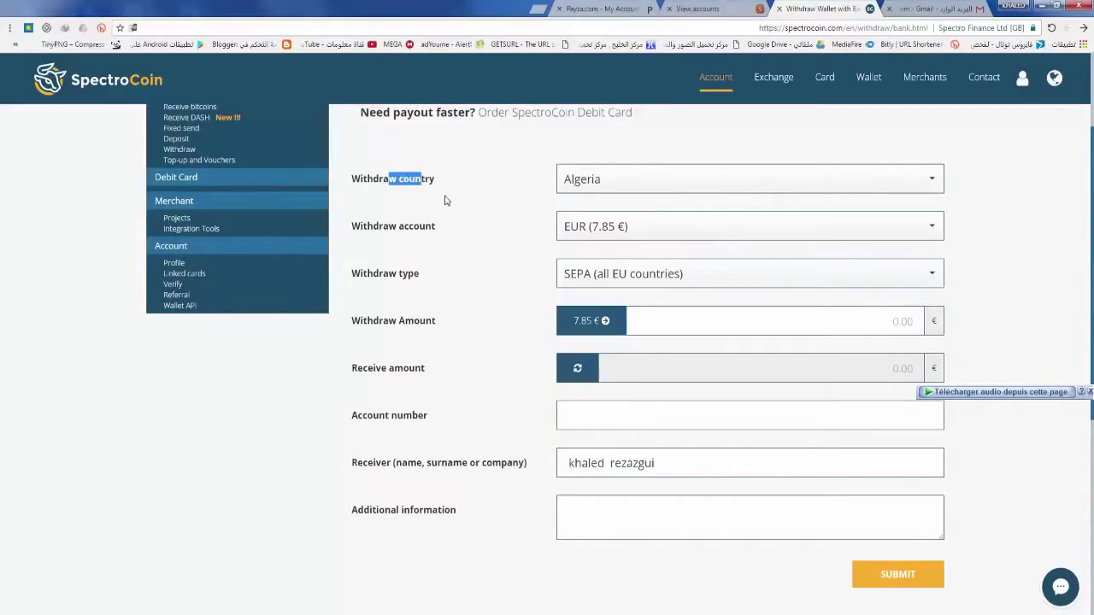
pyautogui.click(586, 182)
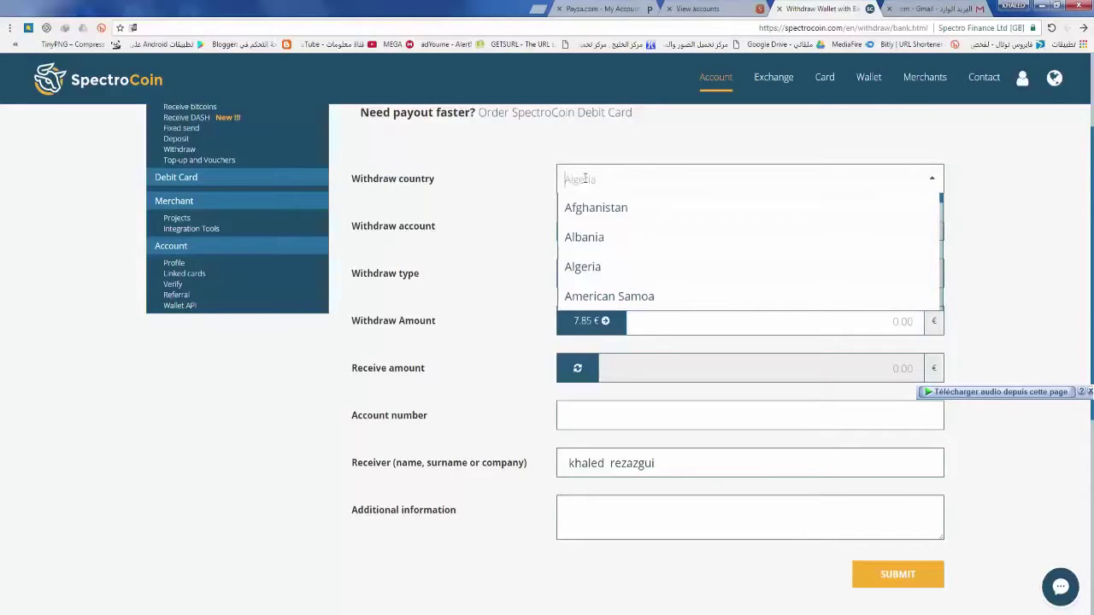
pyautogui.write('lit')
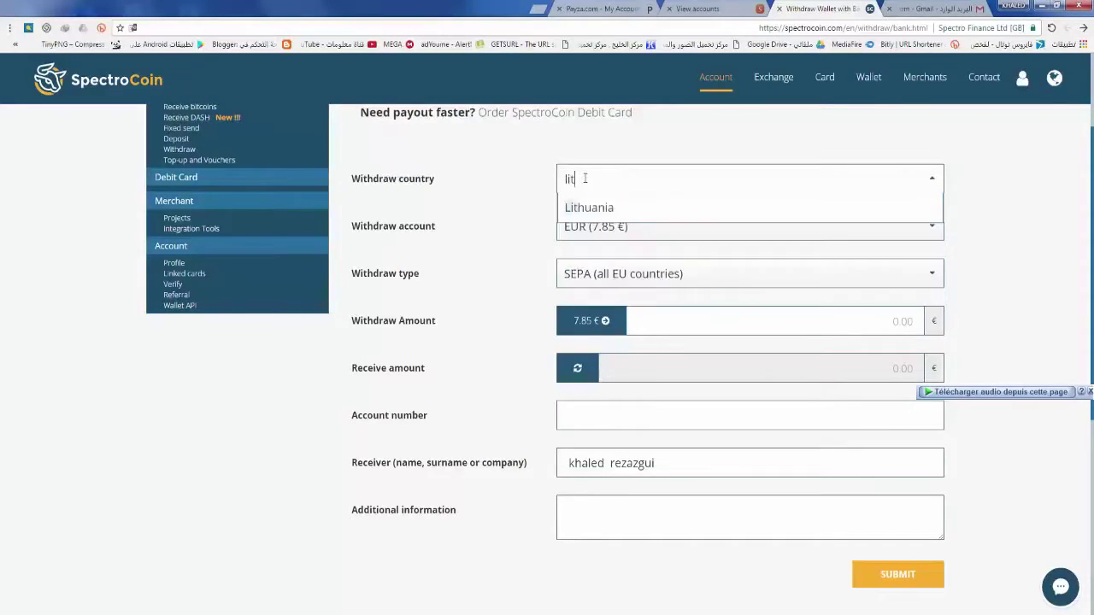
pyautogui.click(585, 208)
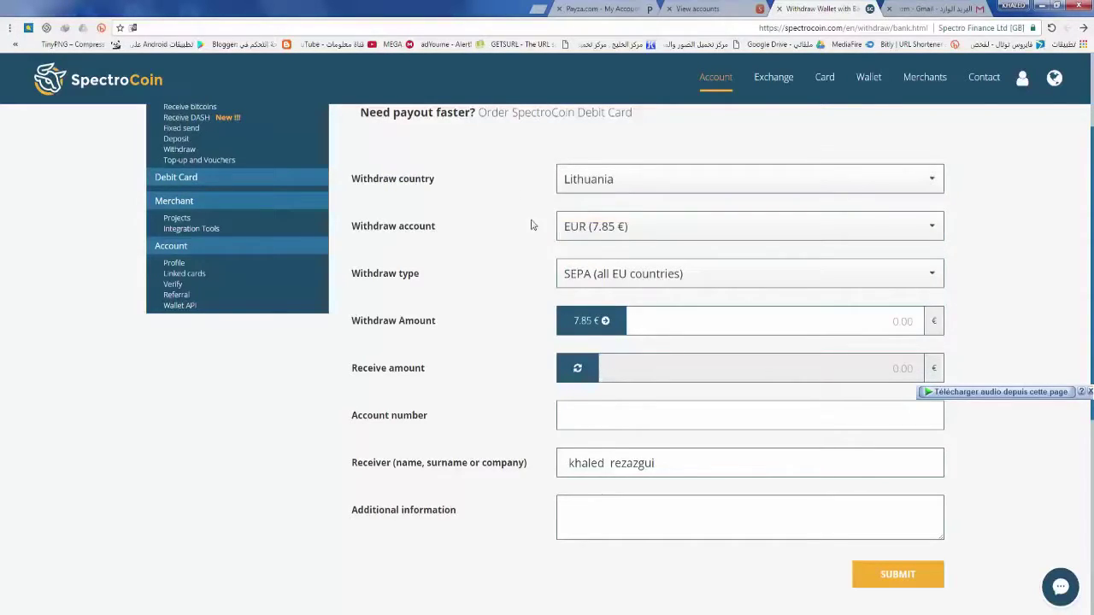
# Step: Keep the EUR wallet as the withdraw account and choose SEPA (all EU countries) as the withdraw type
pyautogui.click(582, 227)
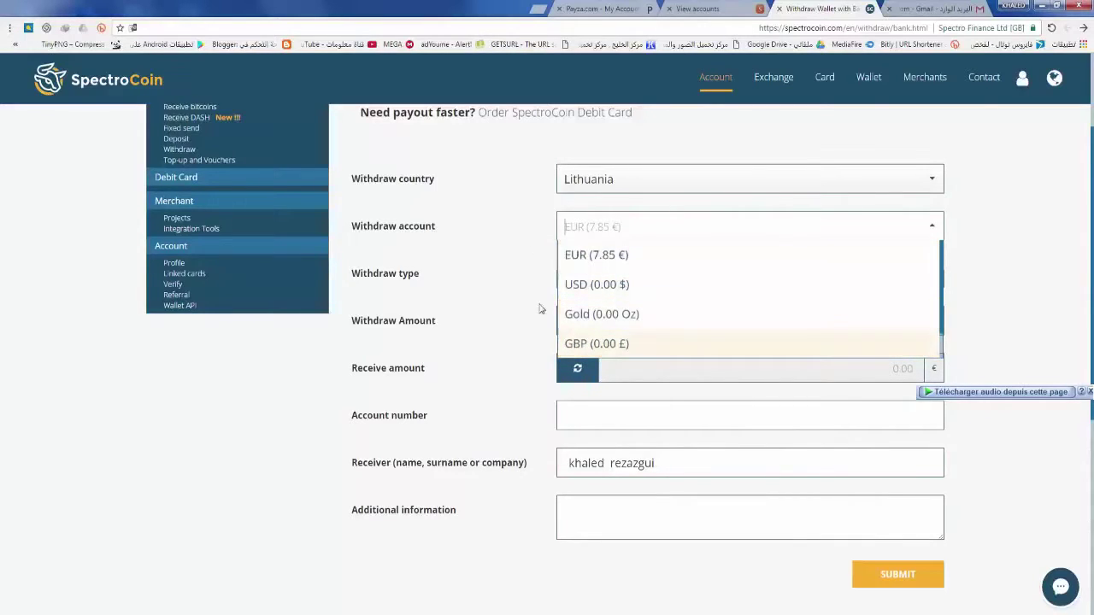
pyautogui.click(567, 235)
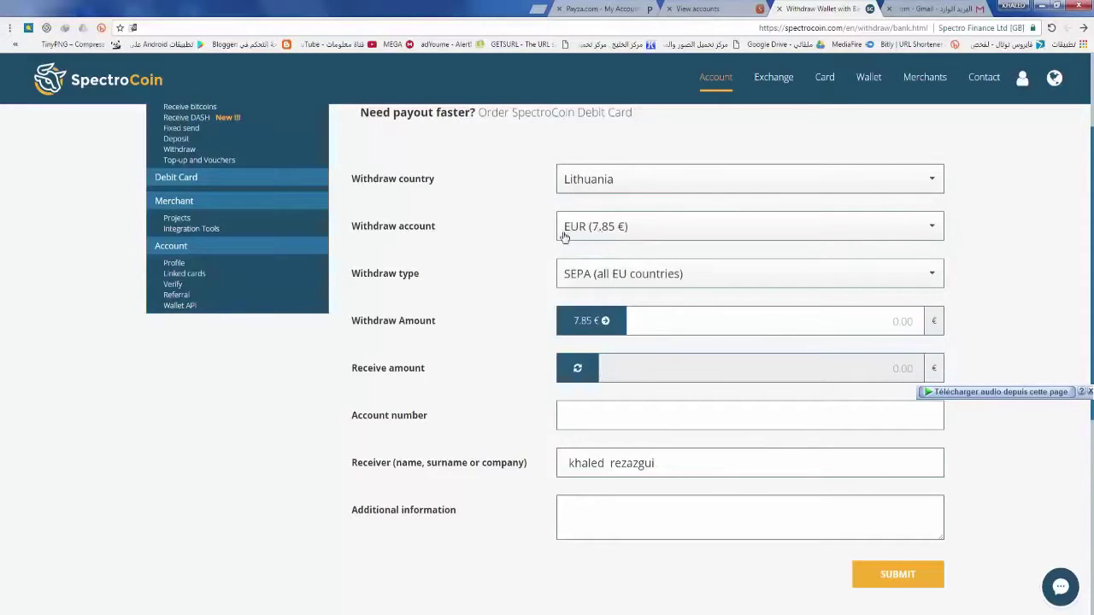
pyautogui.scroll(-1, 517, 235)
pyautogui.scroll(1, 516, 237)
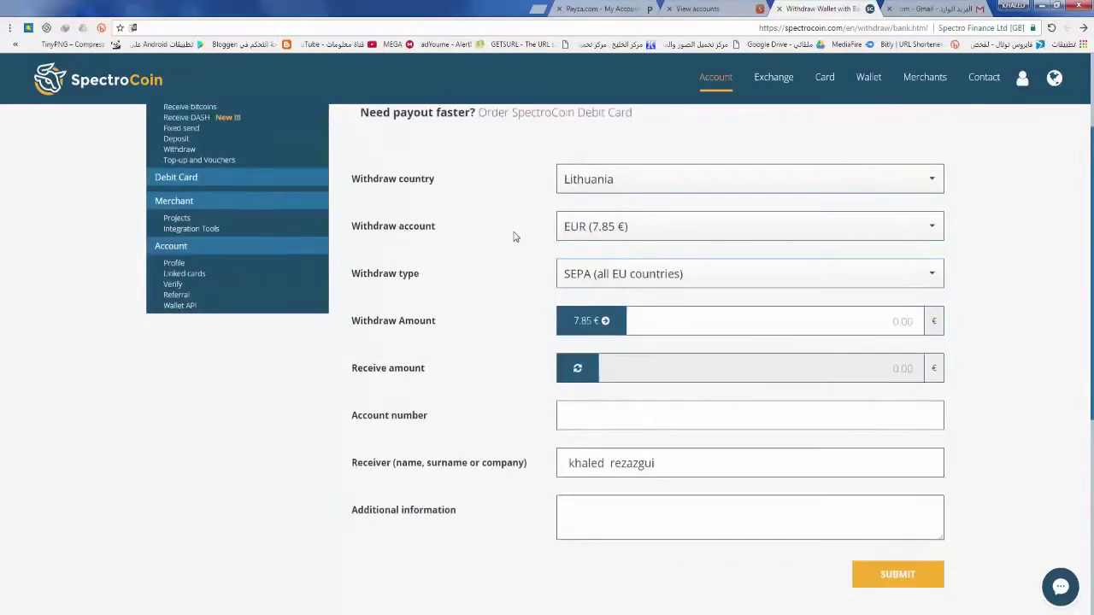
pyautogui.moveTo(374, 273); pyautogui.dragTo(397, 273)
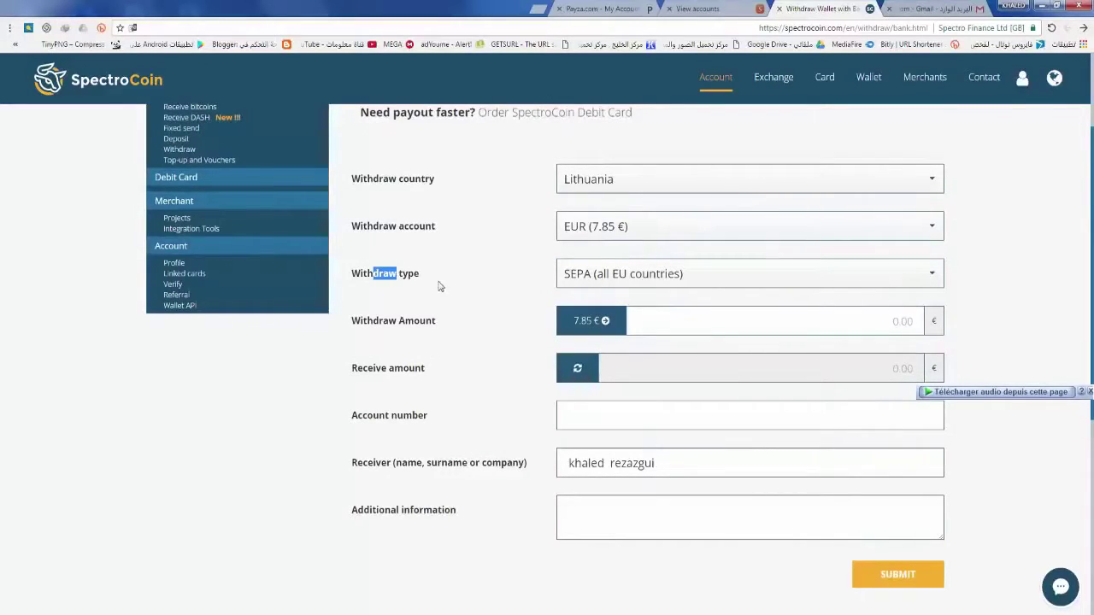
pyautogui.click(594, 274)
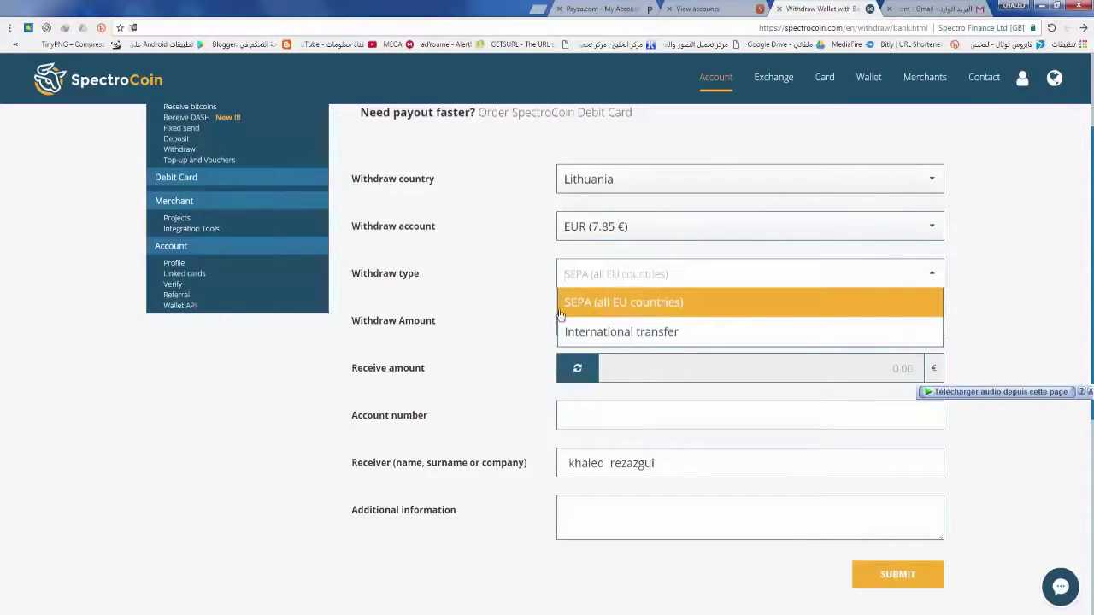
pyautogui.click(608, 307)
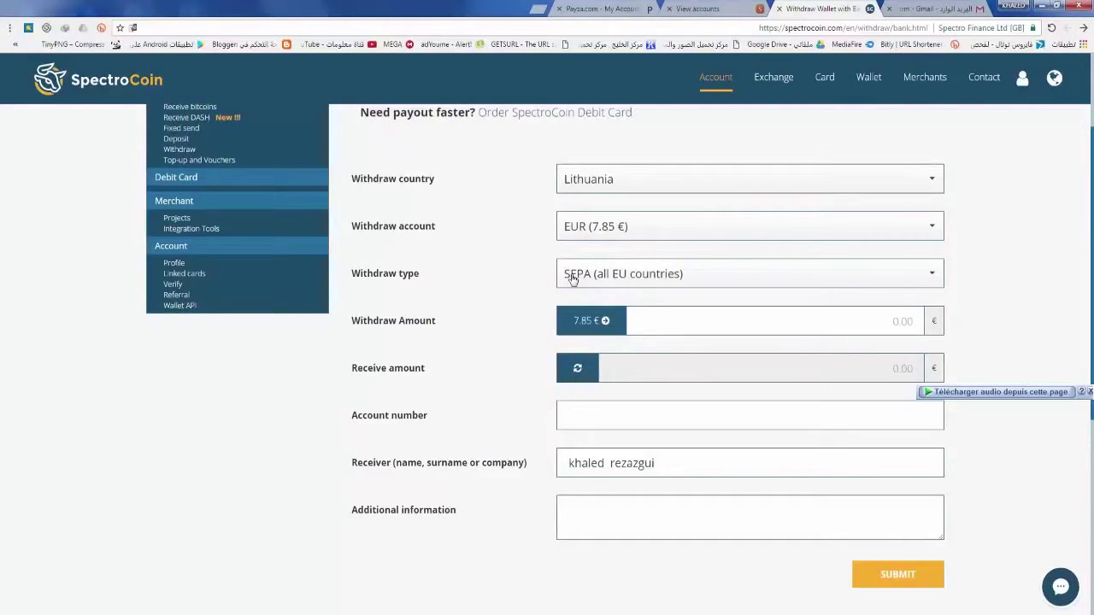
# Step: Fill in the full EUR balance of 7.85 as the withdraw amount
pyautogui.click(797, 320)
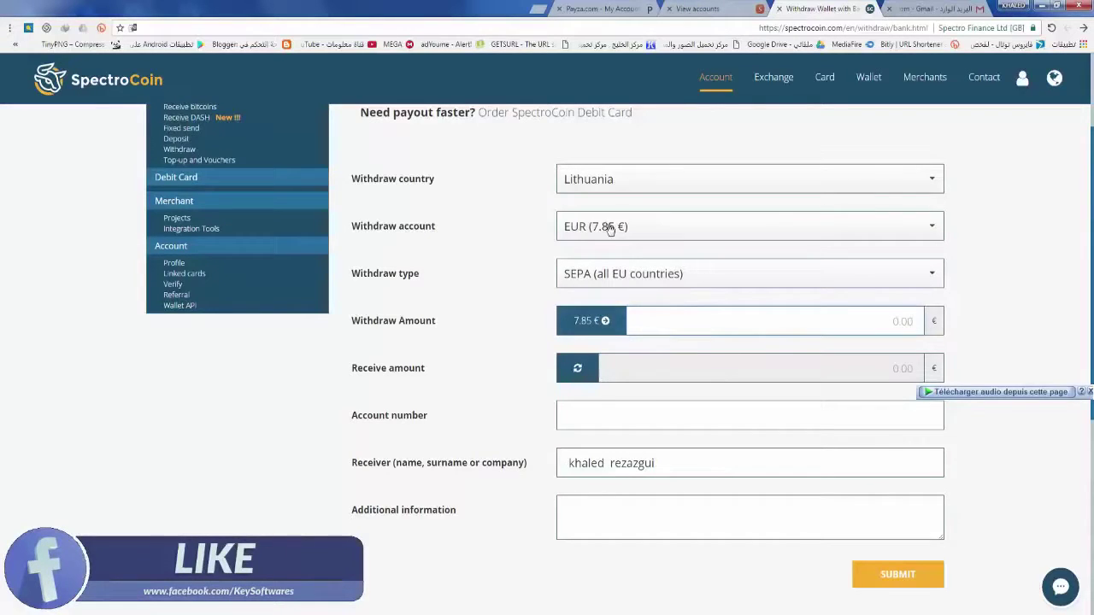
pyautogui.click(588, 322)
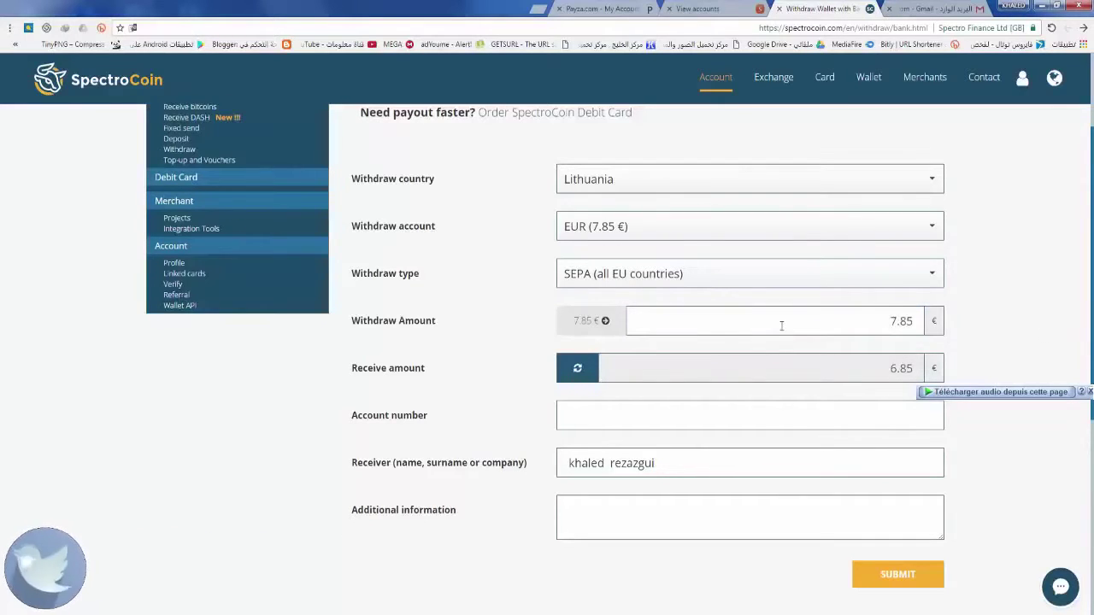
pyautogui.doubleClick(901, 320)
pyautogui.click(977, 325)
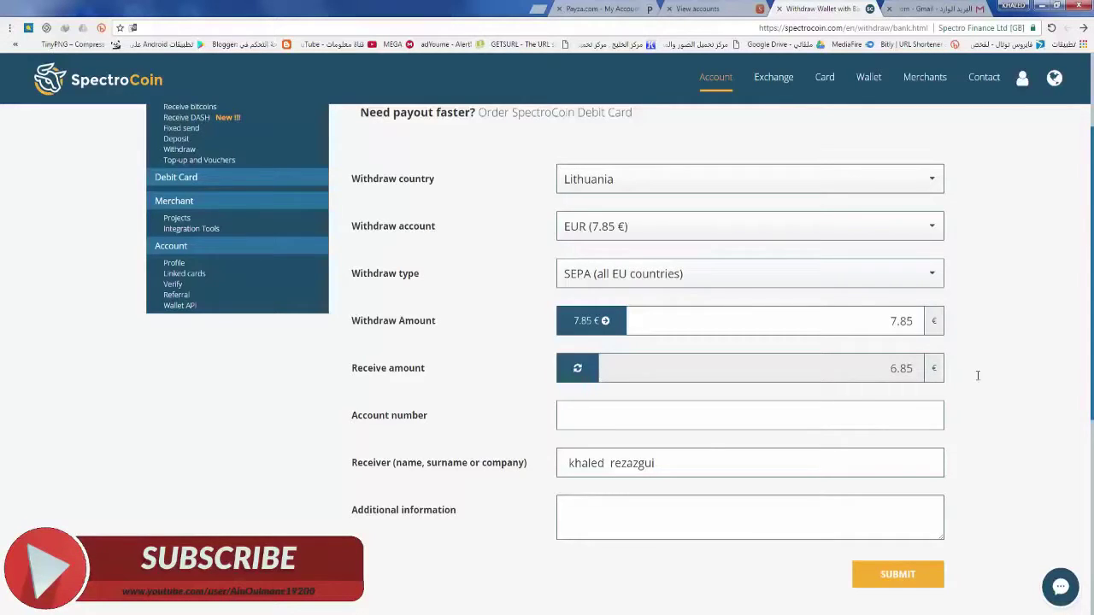
pyautogui.moveTo(656, 463); pyautogui.dragTo(568, 463)
pyautogui.press('Left')
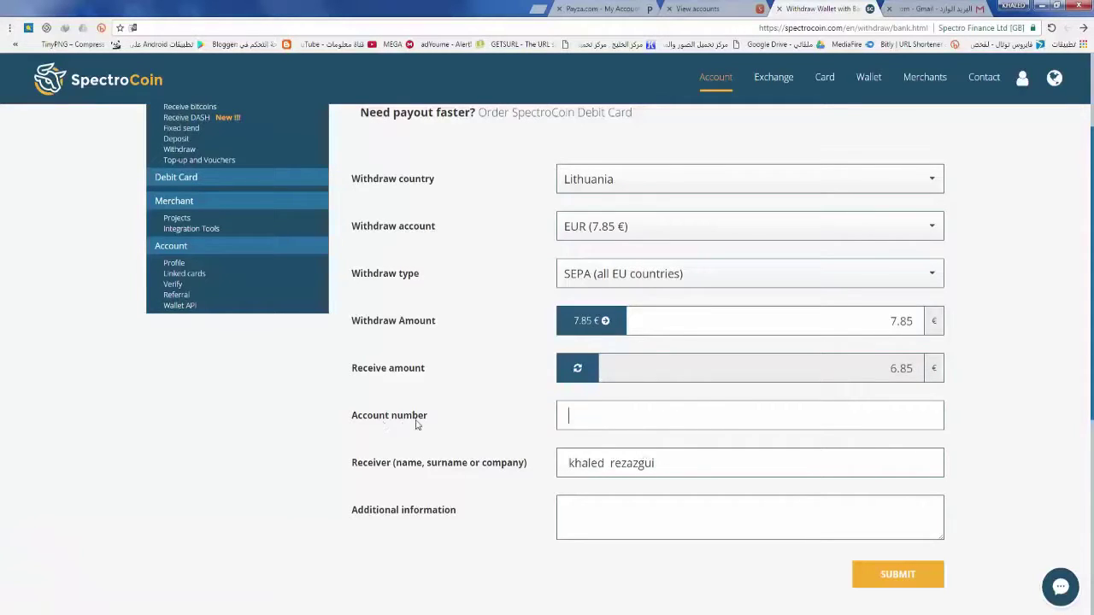
pyautogui.moveTo(426, 416); pyautogui.dragTo(361, 419)
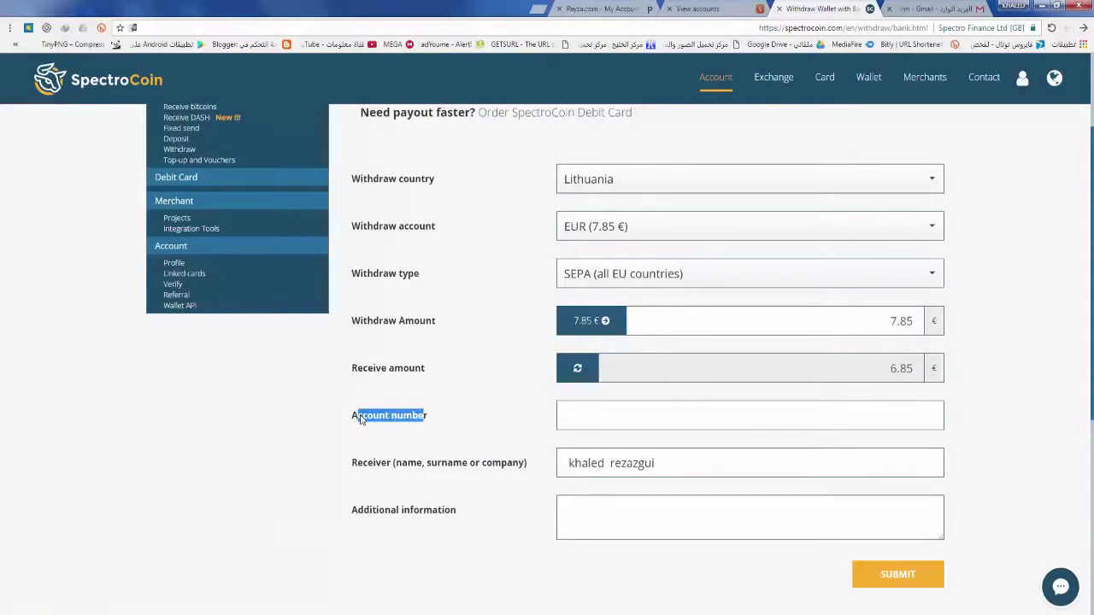
pyautogui.click(569, 415)
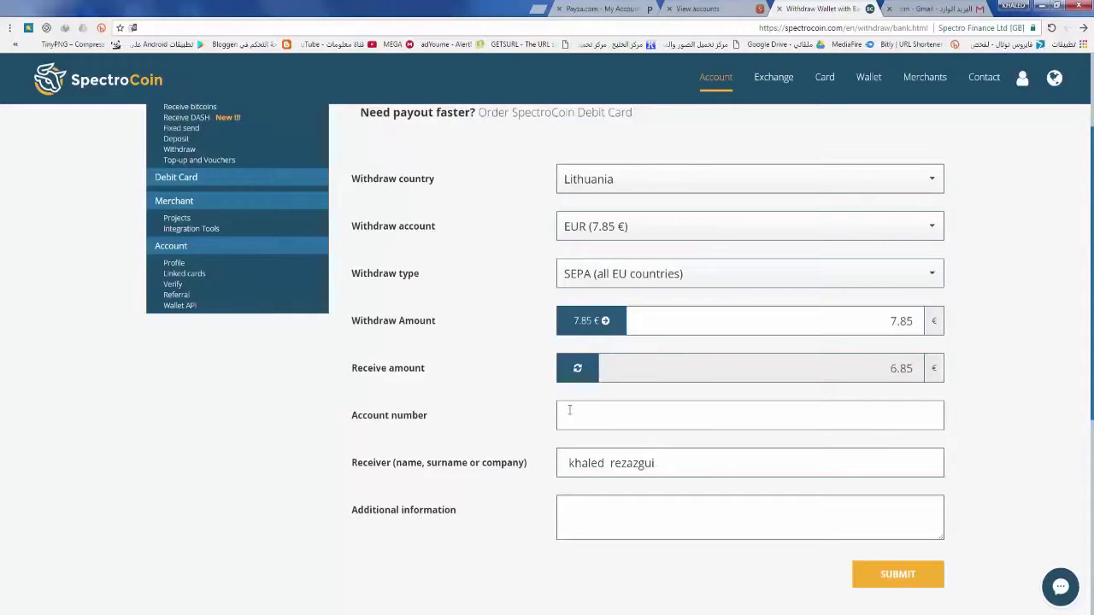
# Step: Switch to the Paysera account and open its page for adding funds
pyautogui.click(692, 9)
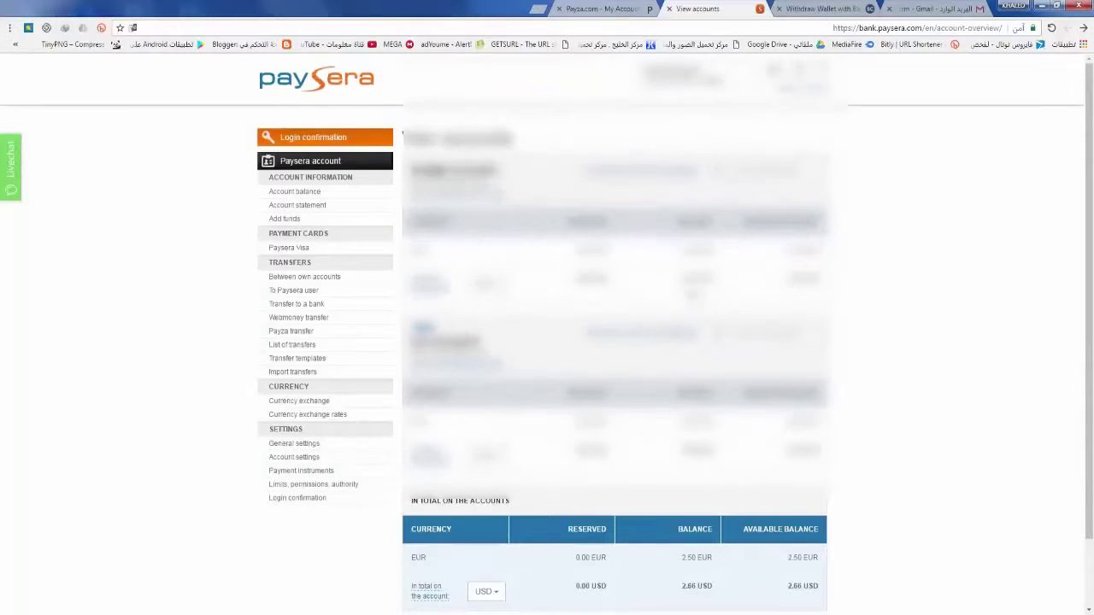
pyautogui.click(287, 223)
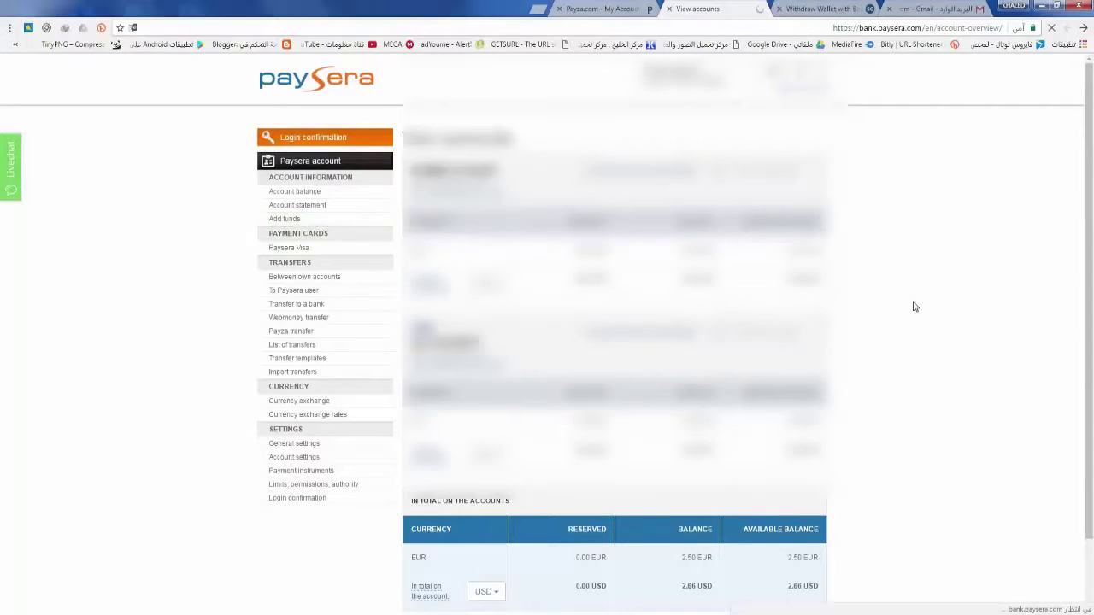
pyautogui.scroll(-3, 913, 306)
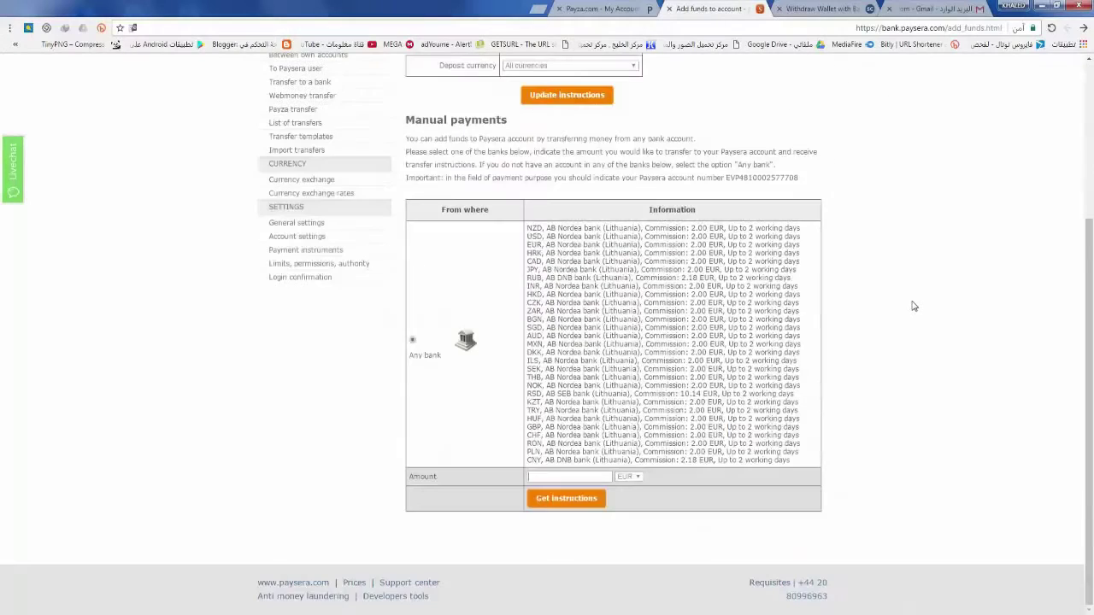
pyautogui.scroll(3, 913, 306)
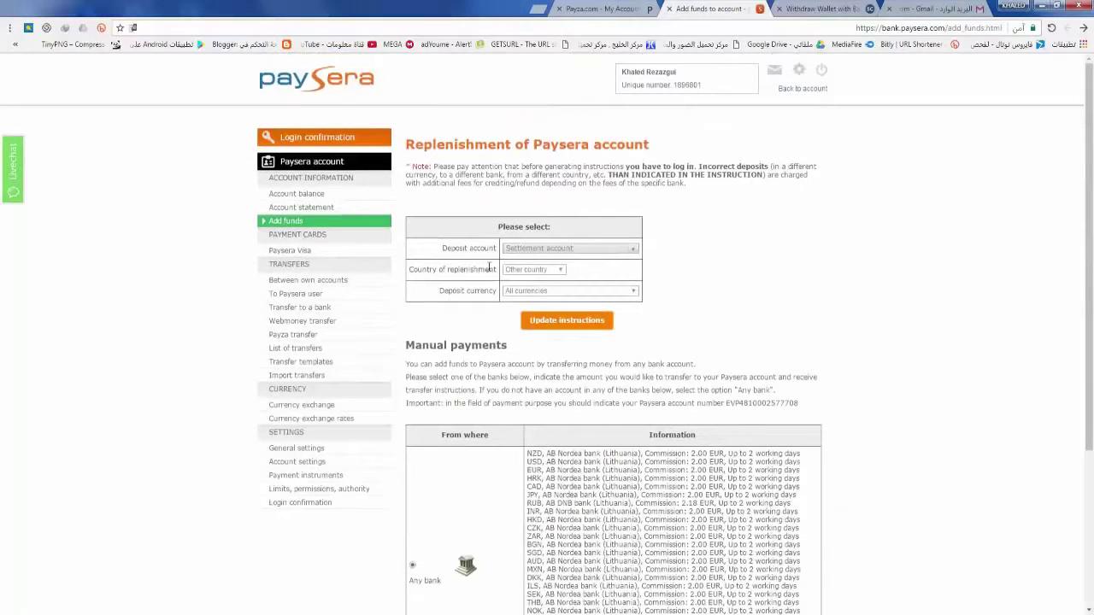
# Step: Choose the Settlement account as the deposit account and Lithuania as the country of replenishment, with EUR as the deposit currency
pyautogui.moveTo(460, 248); pyautogui.dragTo(441, 249)
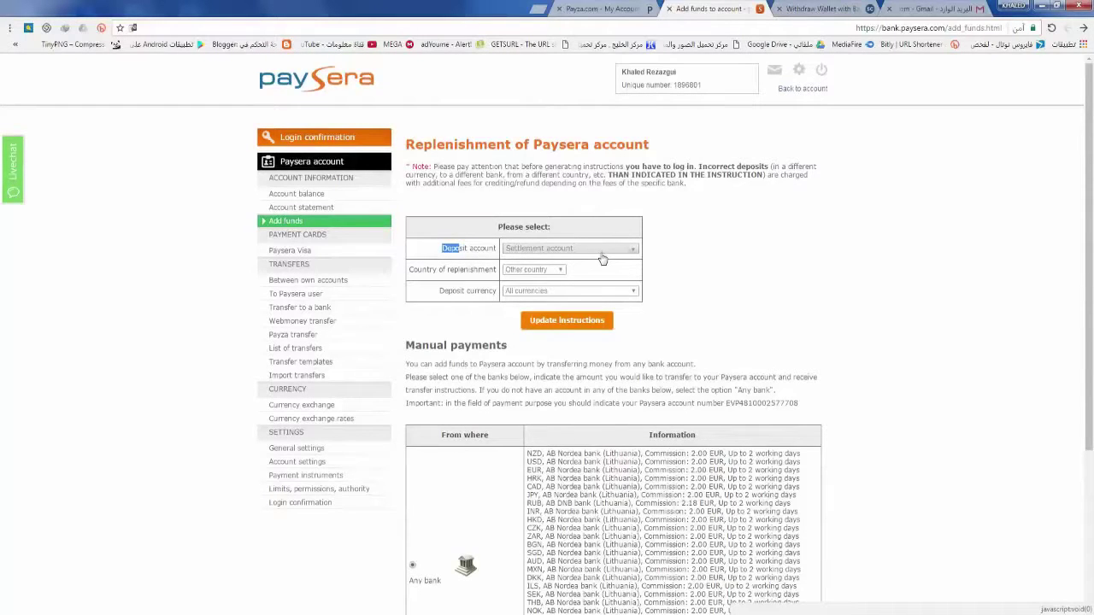
pyautogui.click(601, 253)
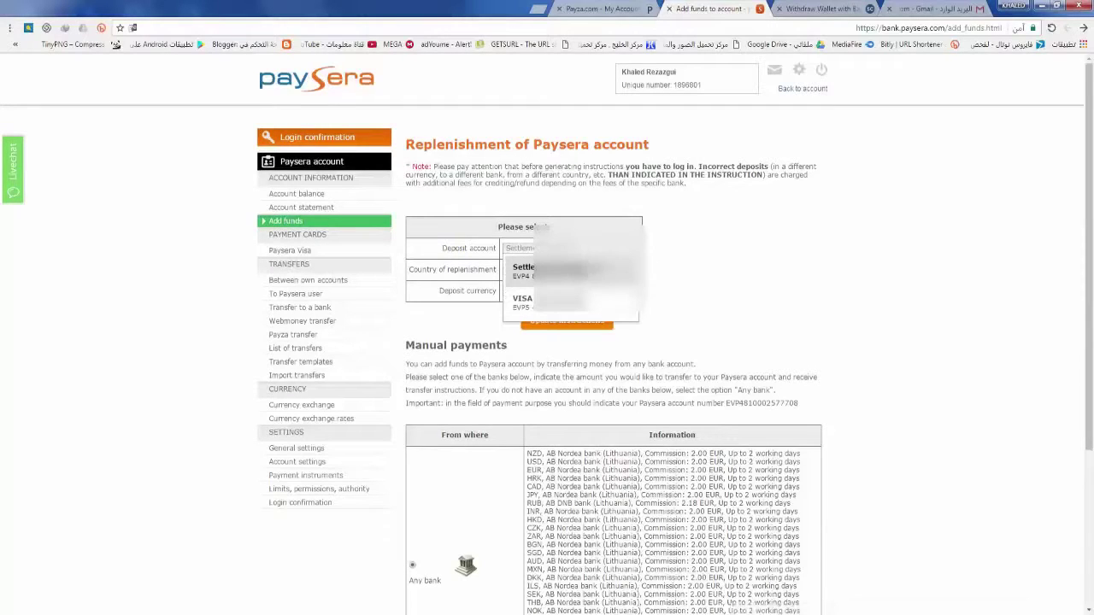
pyautogui.click(547, 270)
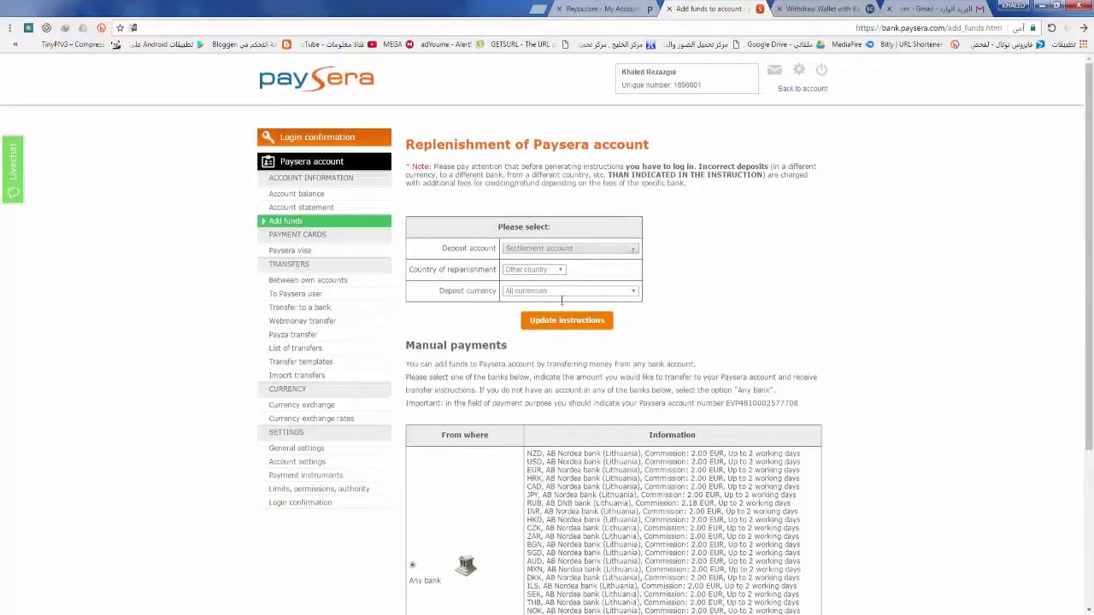
pyautogui.moveTo(432, 270); pyautogui.dragTo(410, 268)
pyautogui.click(549, 270)
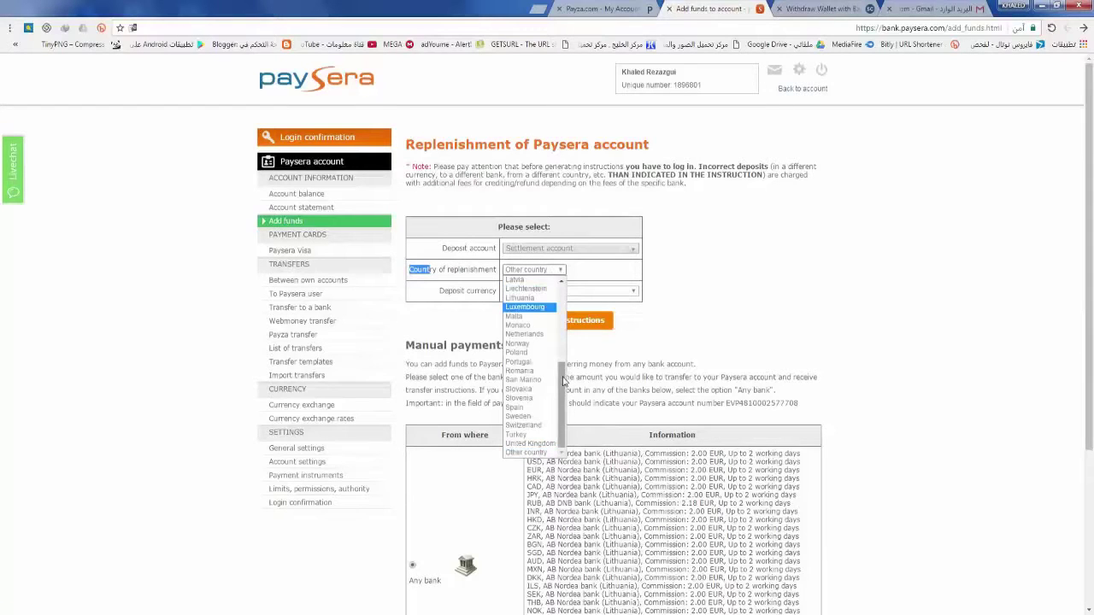
pyautogui.moveTo(563, 382)
pyautogui.mouseDown()
pyautogui.moveTo(573, 295)
pyautogui.moveTo(566, 369)
pyautogui.mouseUp()
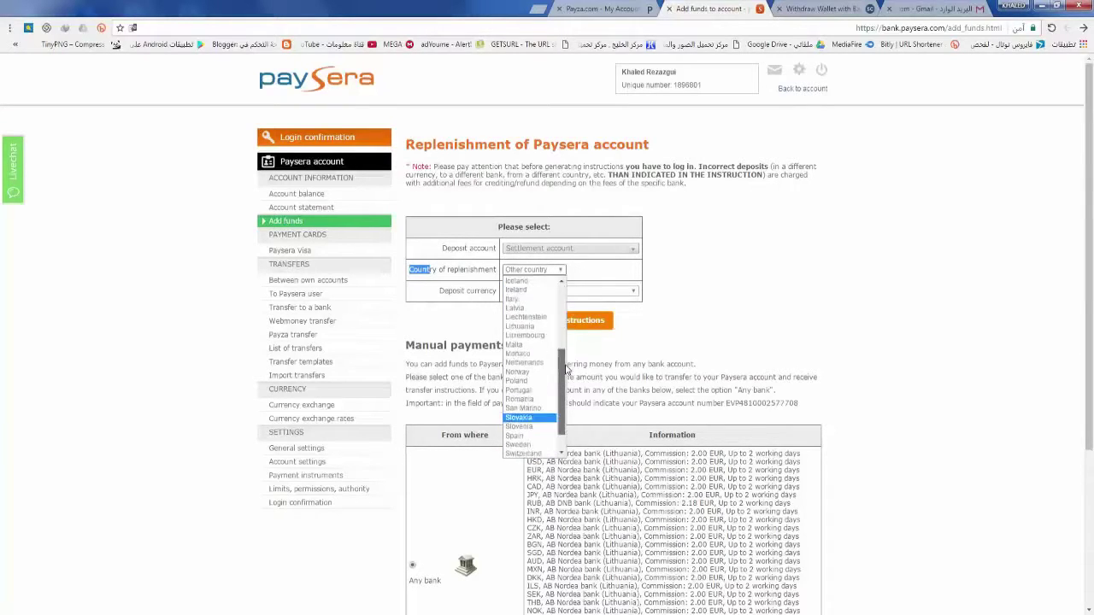
pyautogui.click(532, 309)
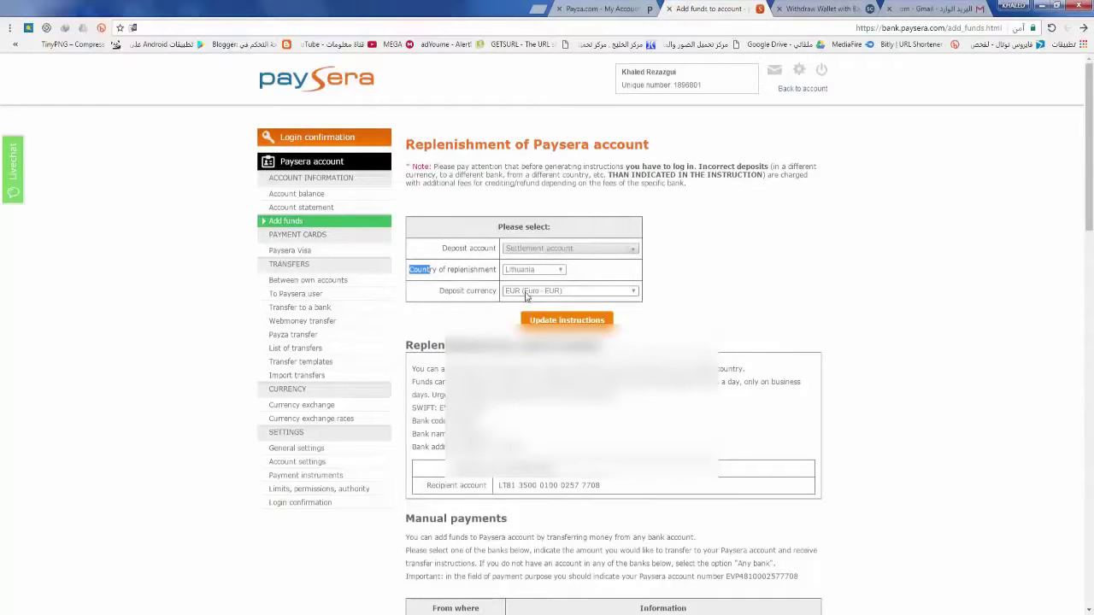
# Step: Copy the recipient account number from the Paysera replenishment instructions
pyautogui.click(506, 454)
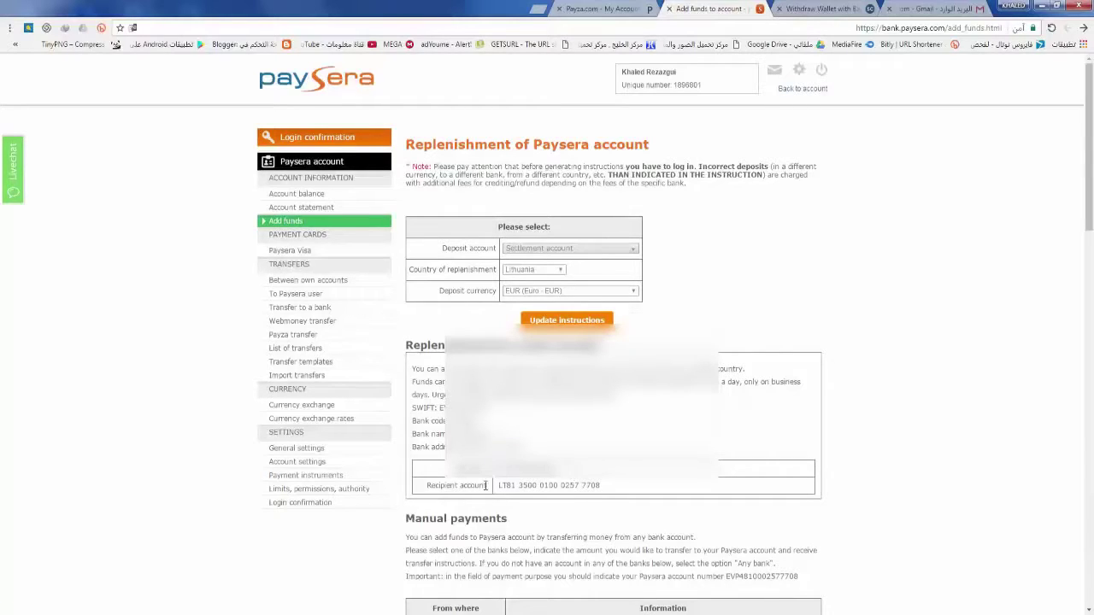
pyautogui.moveTo(440, 488); pyautogui.dragTo(480, 486)
pyautogui.click(479, 488)
pyautogui.moveTo(500, 485); pyautogui.dragTo(600, 485)
pyautogui.rightClick(595, 485)
pyautogui.click(583, 494)
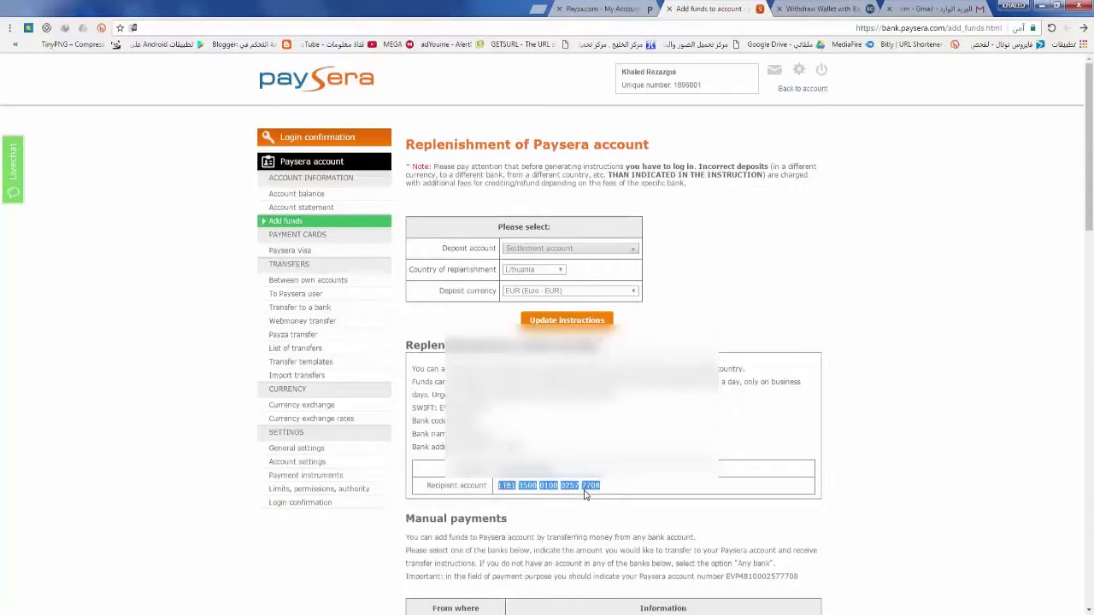
# Step: Return to the SpectroCoin withdrawal form and paste the copied Paysera recipient account number as the account number
pyautogui.click(812, 10)
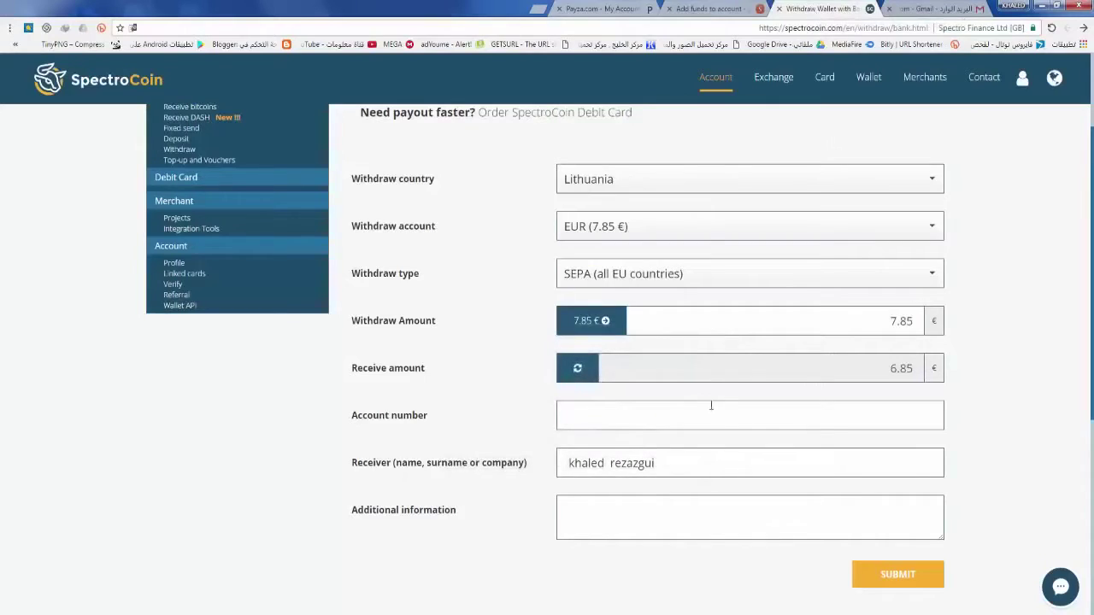
pyautogui.rightClick(609, 412)
pyautogui.click(597, 483)
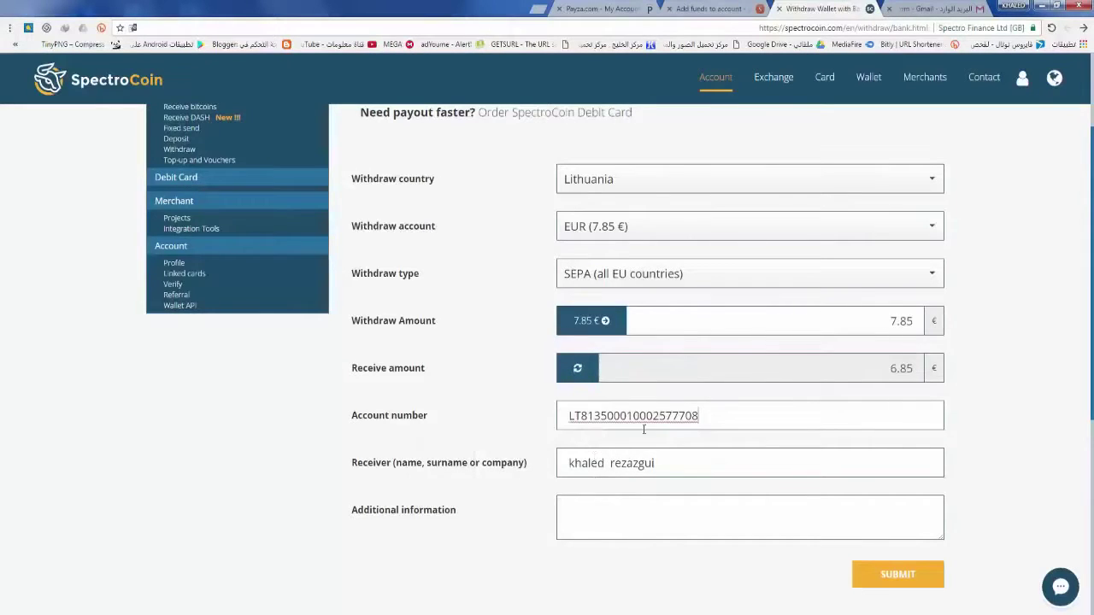
pyautogui.moveTo(720, 418); pyautogui.dragTo(567, 416)
pyautogui.click(565, 416)
pyautogui.click(601, 506)
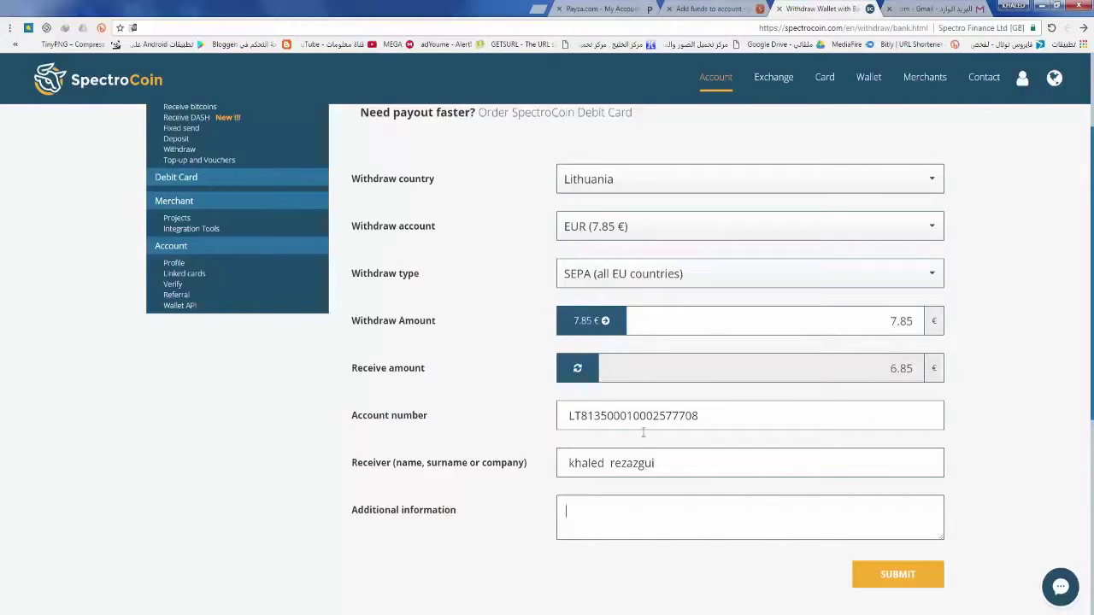
# Step: Check the account number and receiver name, leave the additional information empty, and submit the bank withdrawal request
pyautogui.moveTo(575, 418); pyautogui.dragTo(634, 415)
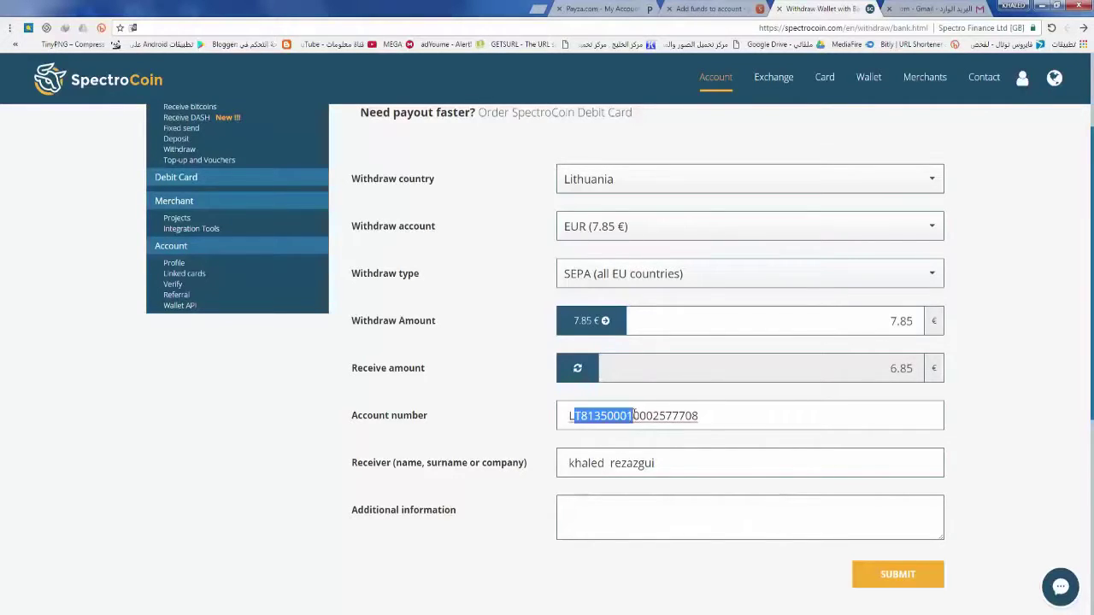
pyautogui.click(579, 462)
pyautogui.moveTo(627, 463); pyautogui.dragTo(634, 463)
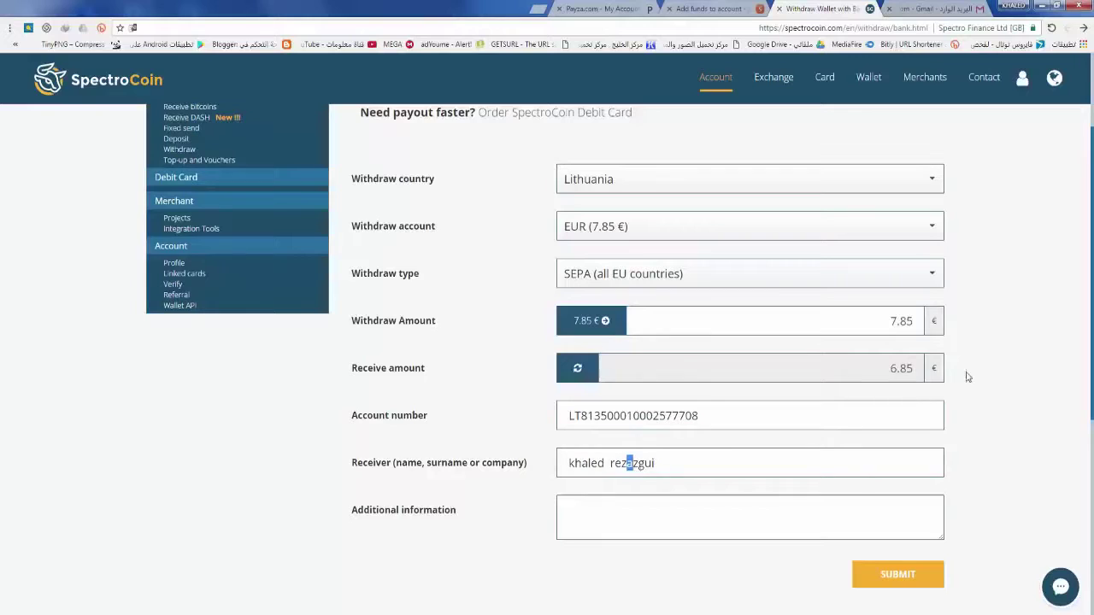
pyautogui.click(639, 136)
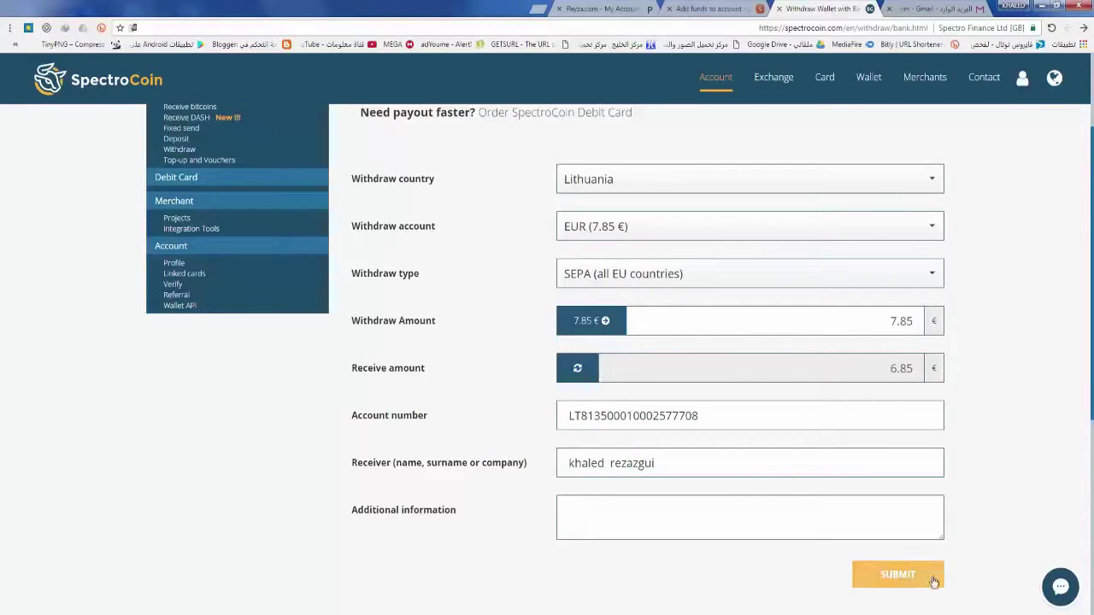
pyautogui.click(899, 578)
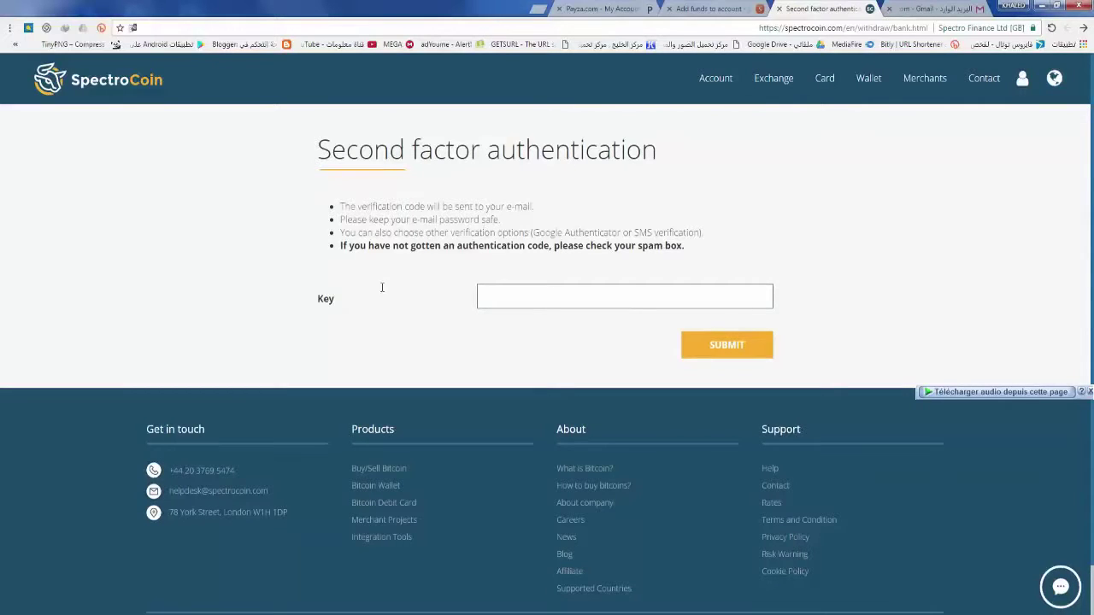
# Step: Open SpectroCoin's Authentication key e-mail in Gmail and copy the authentication key
pyautogui.click(936, 9)
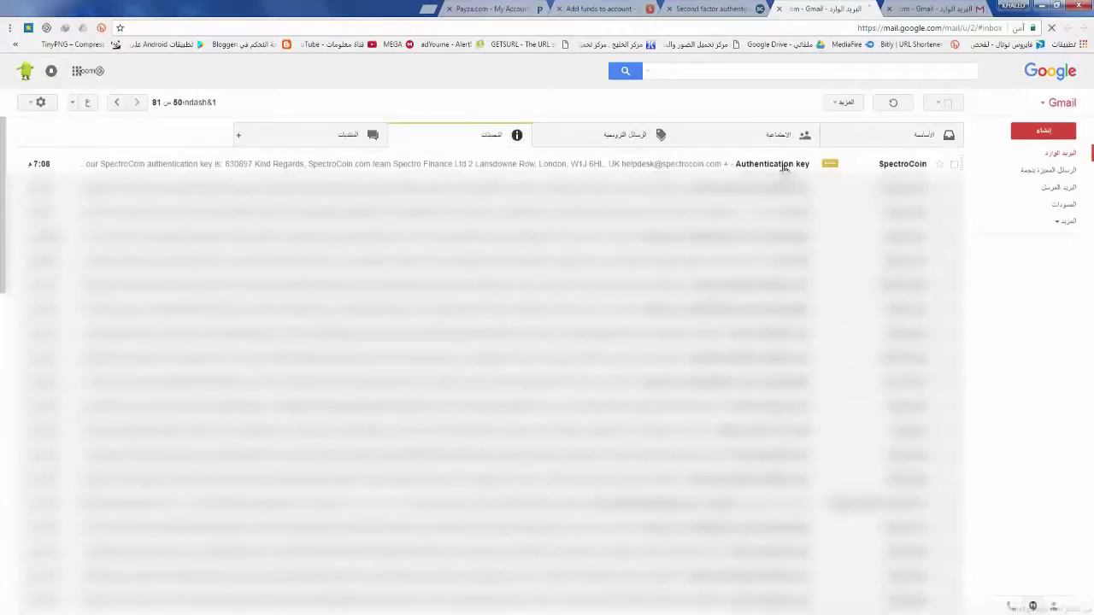
pyautogui.click(783, 166)
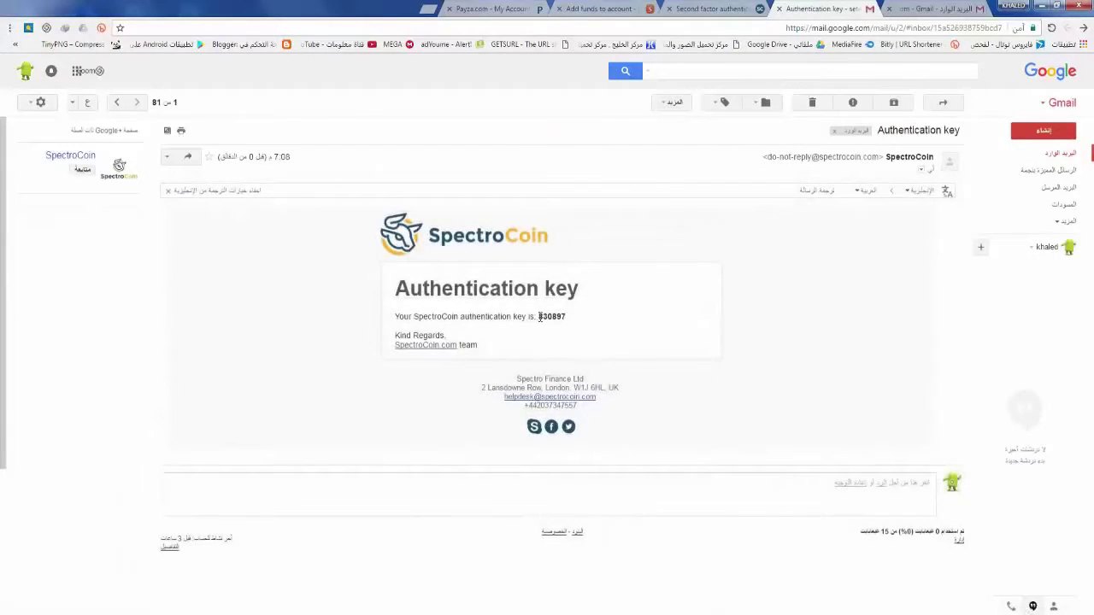
pyautogui.moveTo(539, 316); pyautogui.dragTo(564, 318)
pyautogui.rightClick(561, 319)
pyautogui.click(554, 326)
# Step: Paste the authentication key into the Key field of SpectroCoin's second factor authentication page and submit it
pyautogui.click(695, 6)
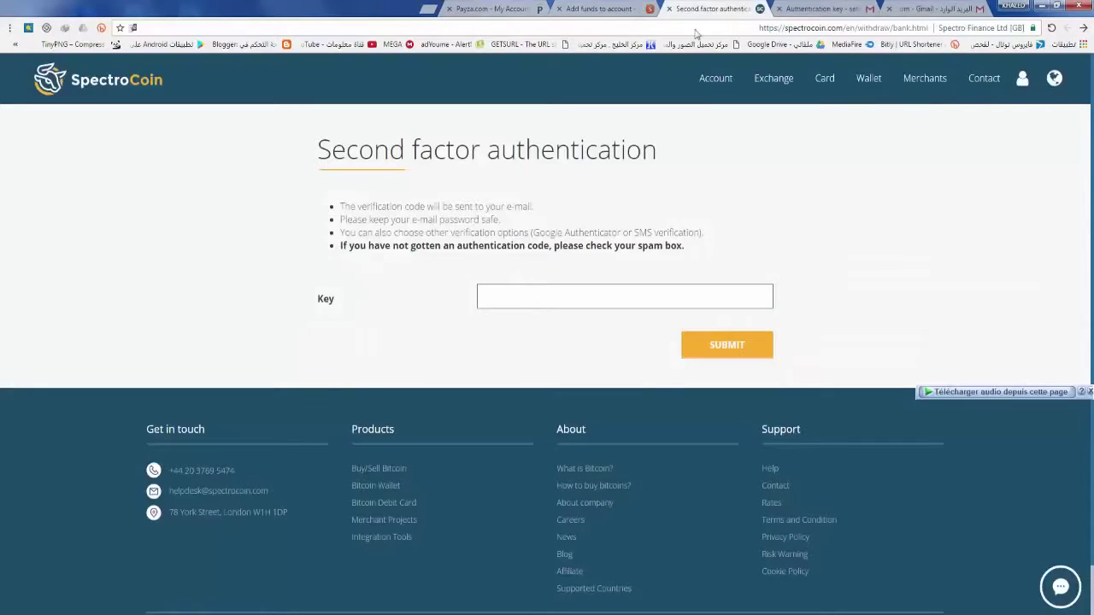
pyautogui.rightClick(481, 295)
pyautogui.click(468, 362)
pyautogui.click(727, 345)
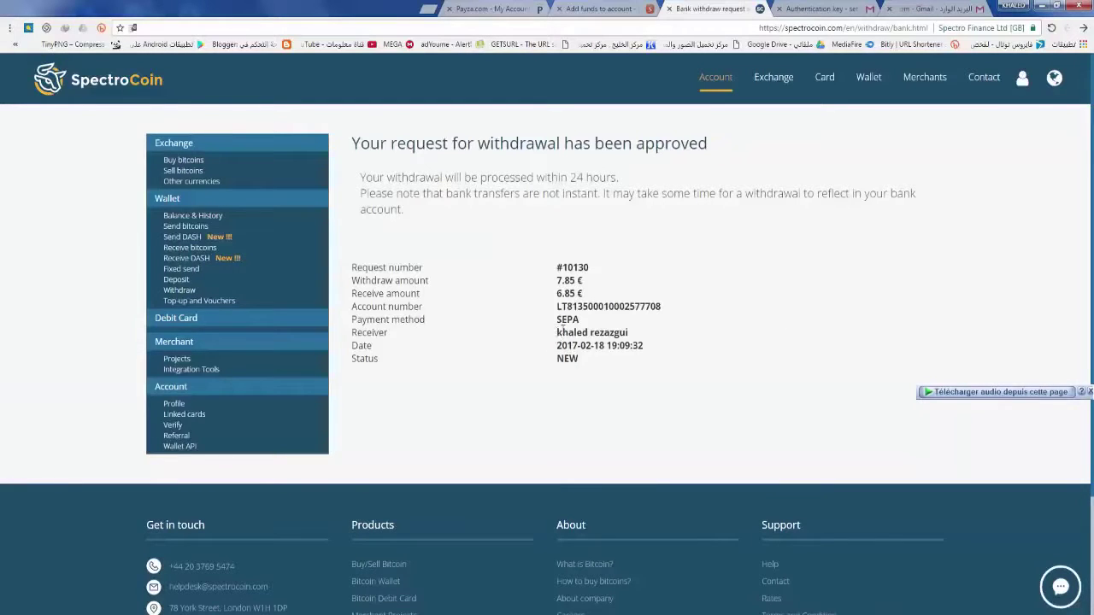
# Step: Review the withdrawal request's account number, receiver and approval status
pyautogui.moveTo(561, 306); pyautogui.dragTo(611, 317)
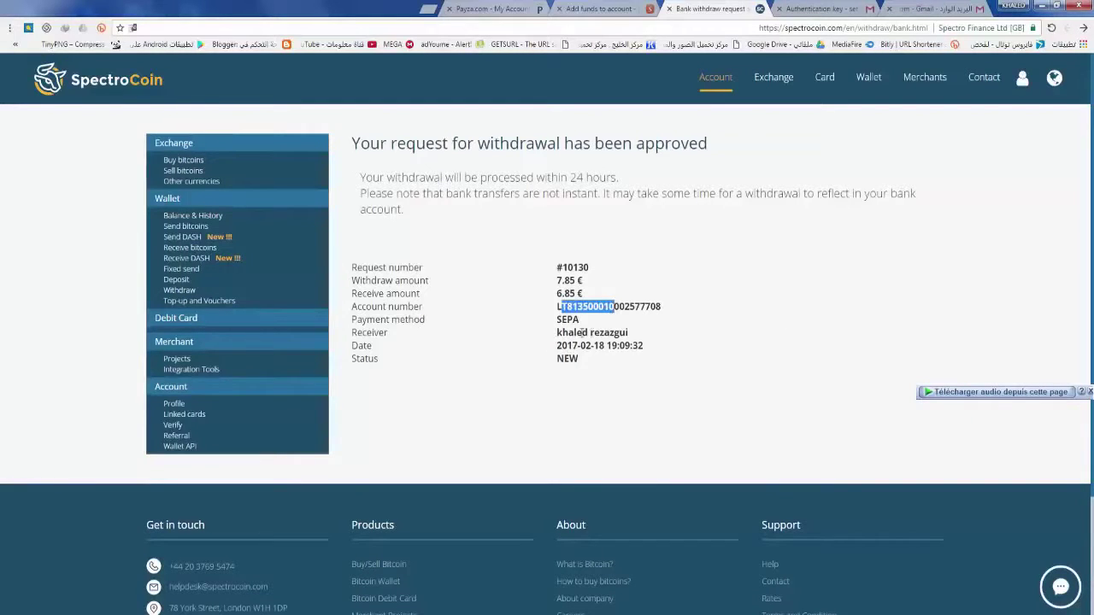
pyautogui.tripleClick(585, 333)
pyautogui.click(642, 333)
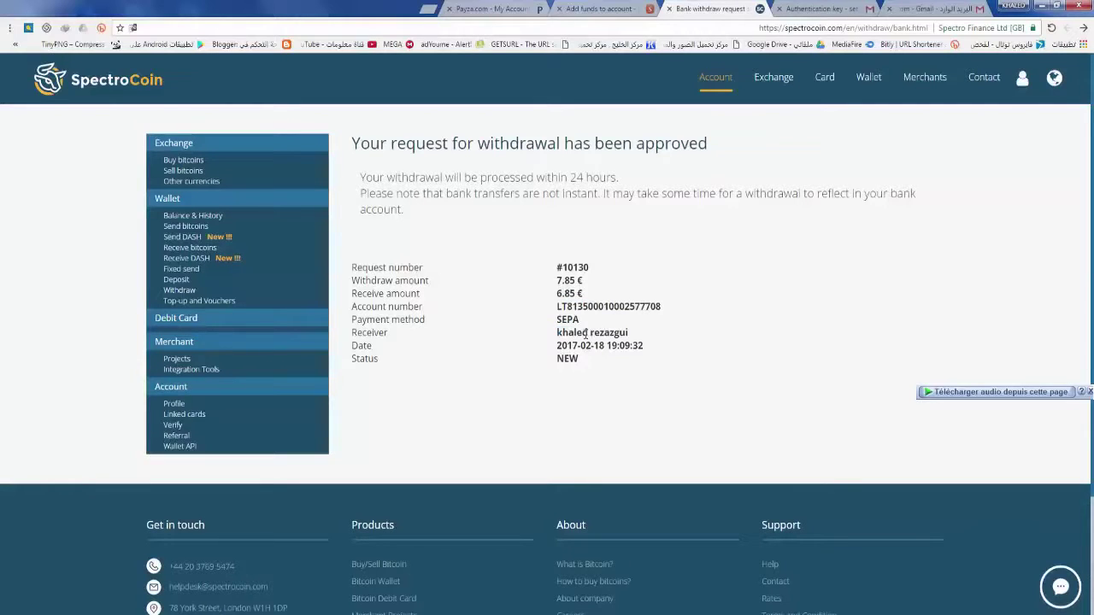
pyautogui.moveTo(585, 333); pyautogui.dragTo(608, 332)
pyautogui.click(683, 326)
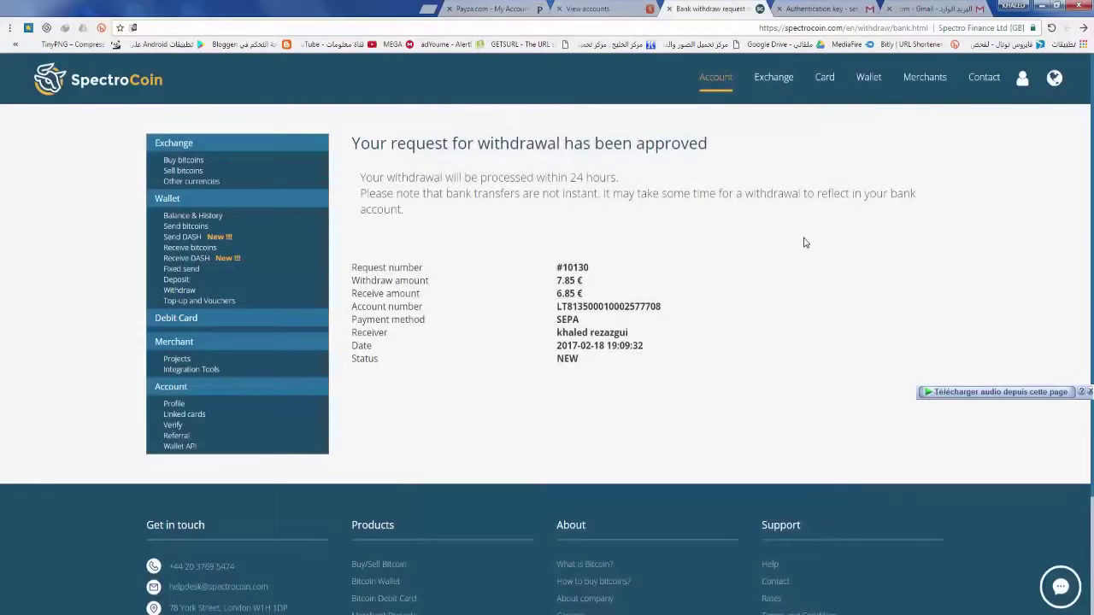
pyautogui.moveTo(548, 142); pyautogui.dragTo(615, 143)
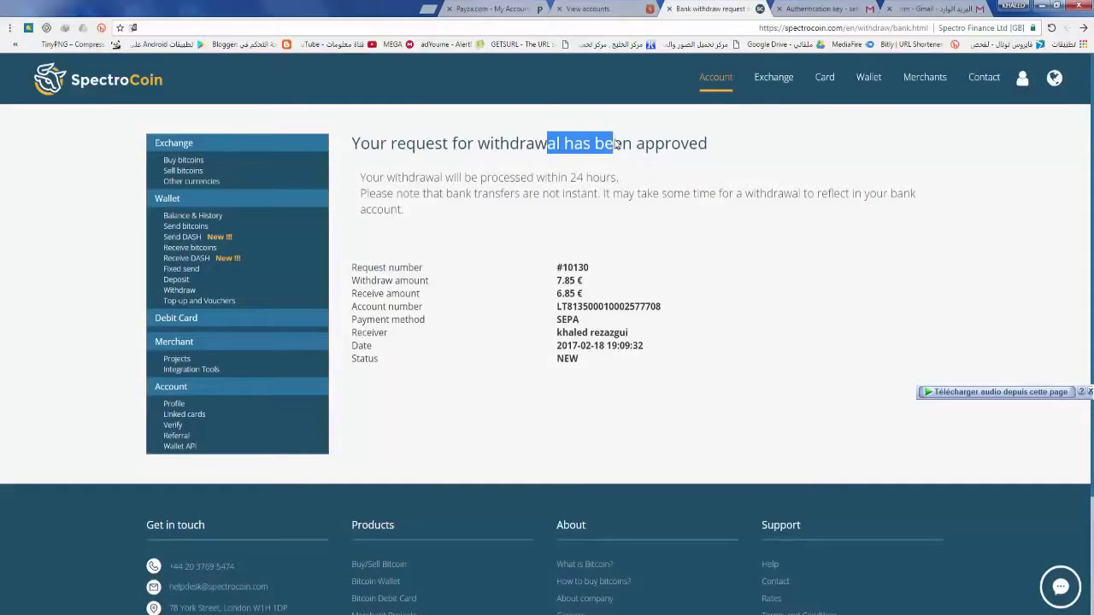
# Step: Switch between the Paysera and Payza accounts to check their balances
pyautogui.click(599, 8)
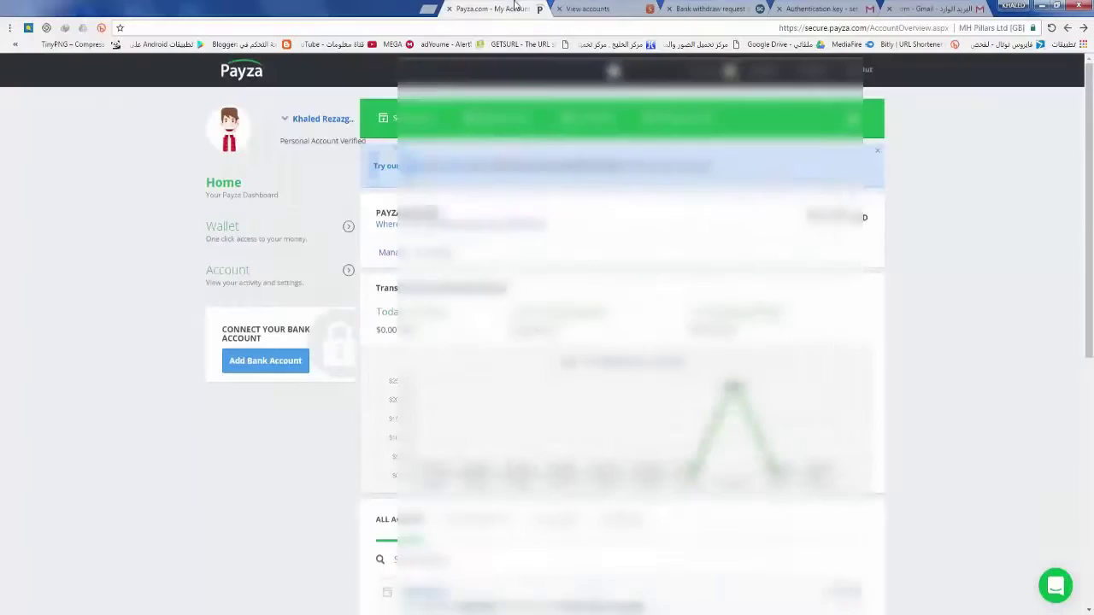
pyautogui.click(492, 8)
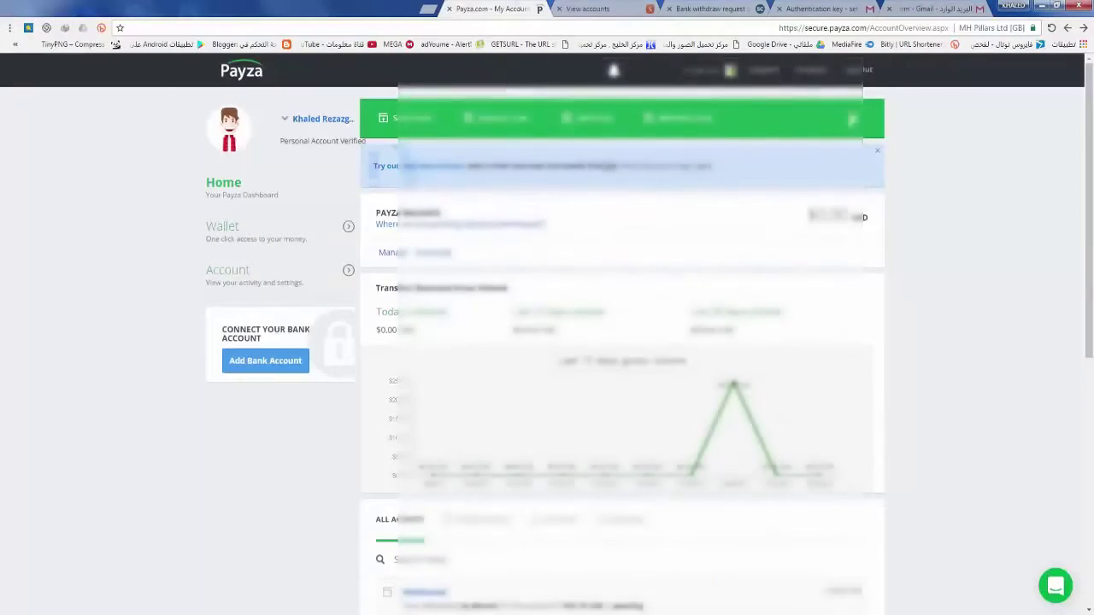
pyautogui.moveTo(807, 215); pyautogui.dragTo(828, 216)
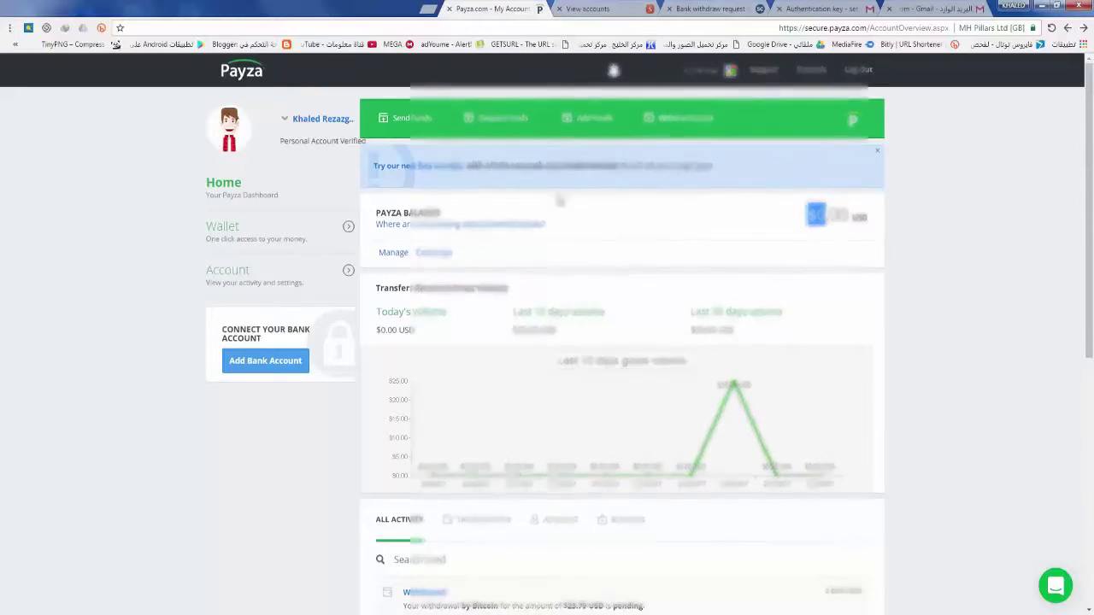
pyautogui.hotkey('ctrl', 'Tab')
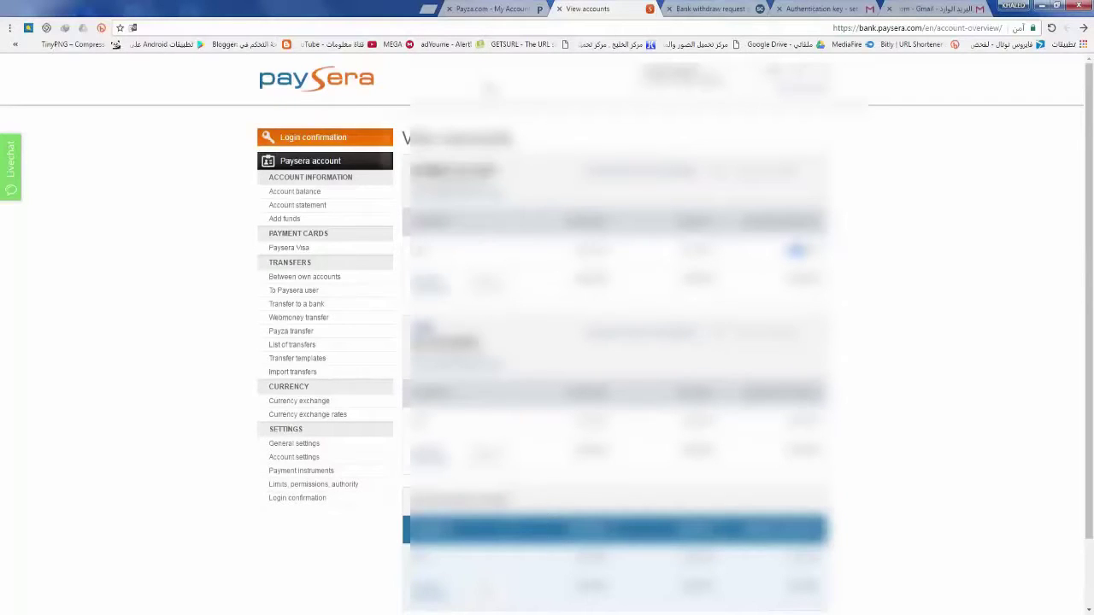
pyautogui.hotkey('ctrl', 'shift', 'Tab')
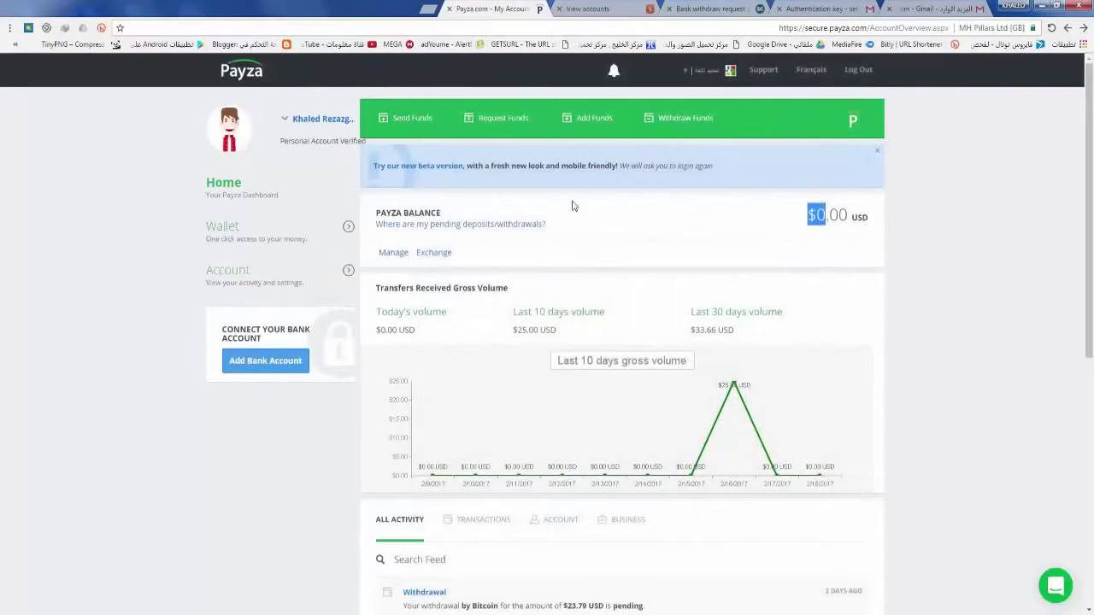
# Step: Open Payza's form for withdrawing funds to Bitcoin and check the minimum withdrawal amount
pyautogui.click(671, 220)
pyautogui.click(672, 126)
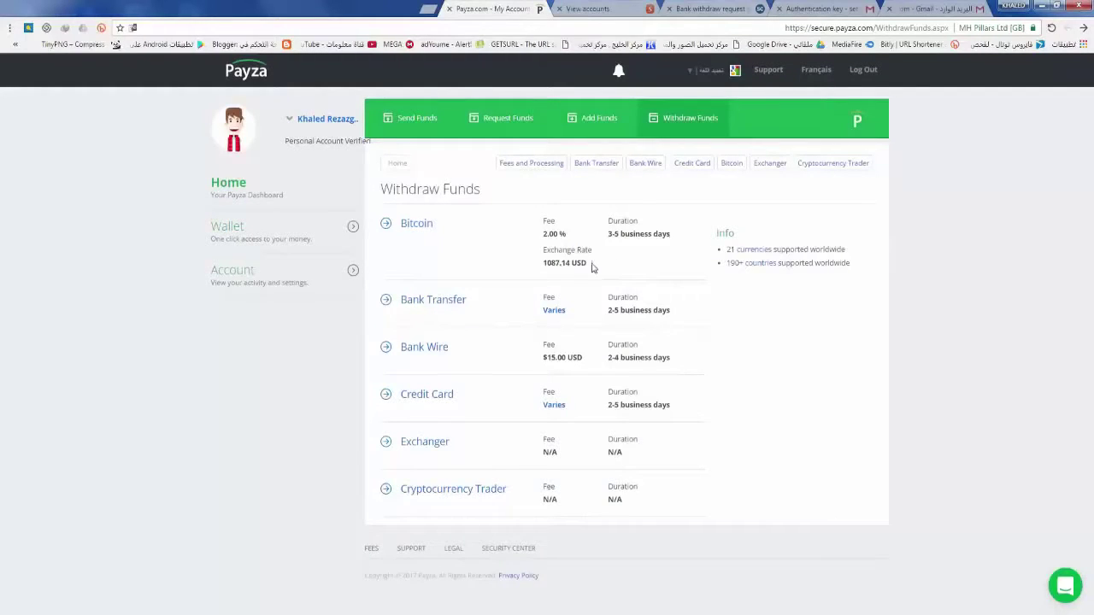
pyautogui.click(417, 227)
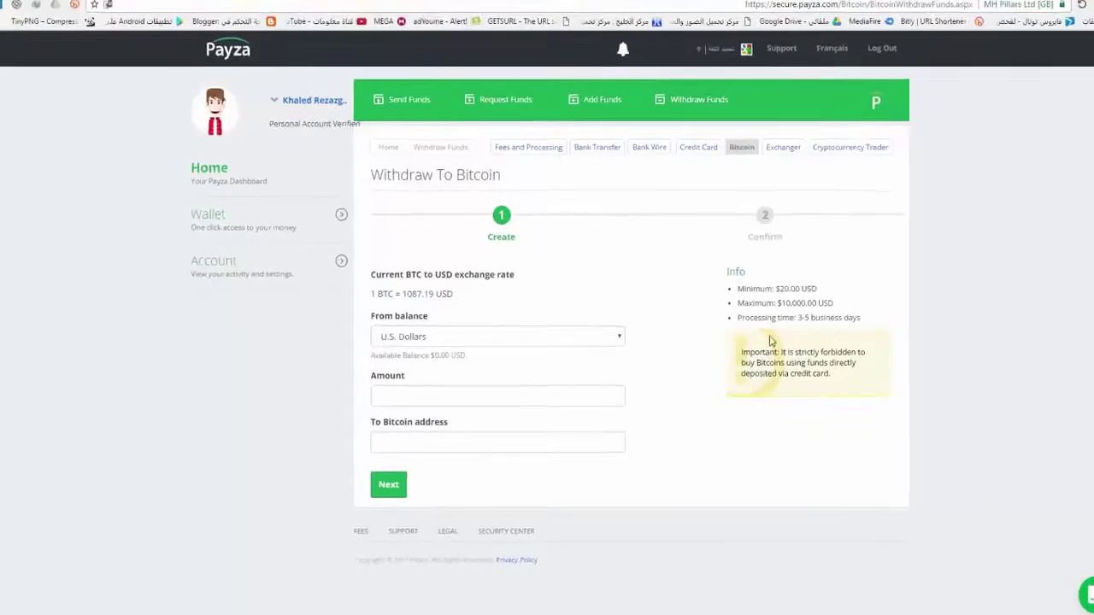
pyautogui.moveTo(843, 250); pyautogui.dragTo(861, 255)
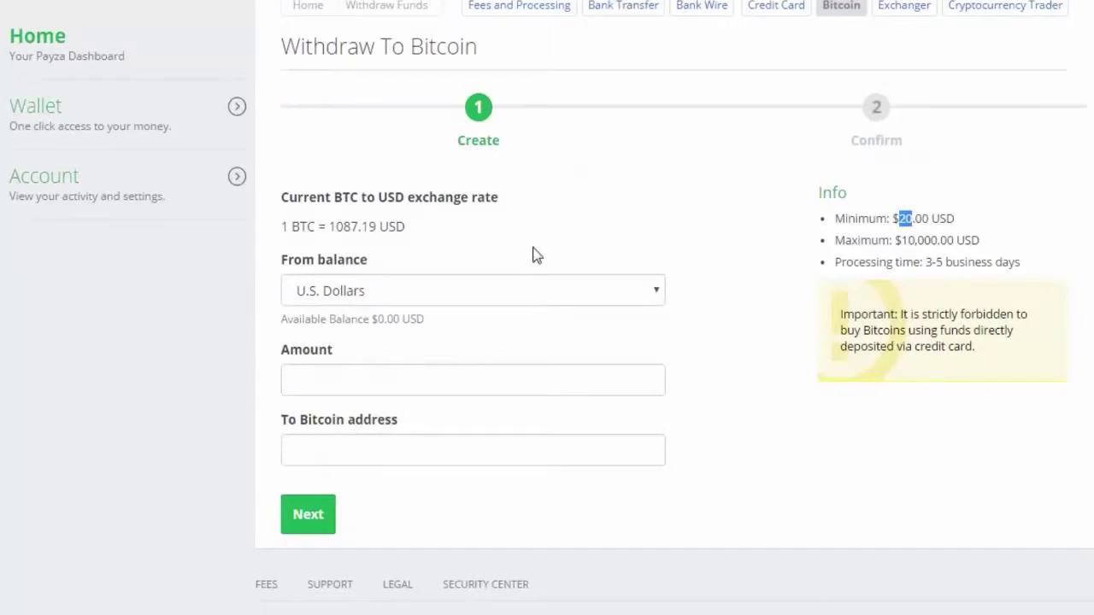
# Step: Fill in the Bitcoin withdrawal with the U.S. Dollars balance and an amount of 20, and activate the Bitcoin address field
pyautogui.click(393, 293)
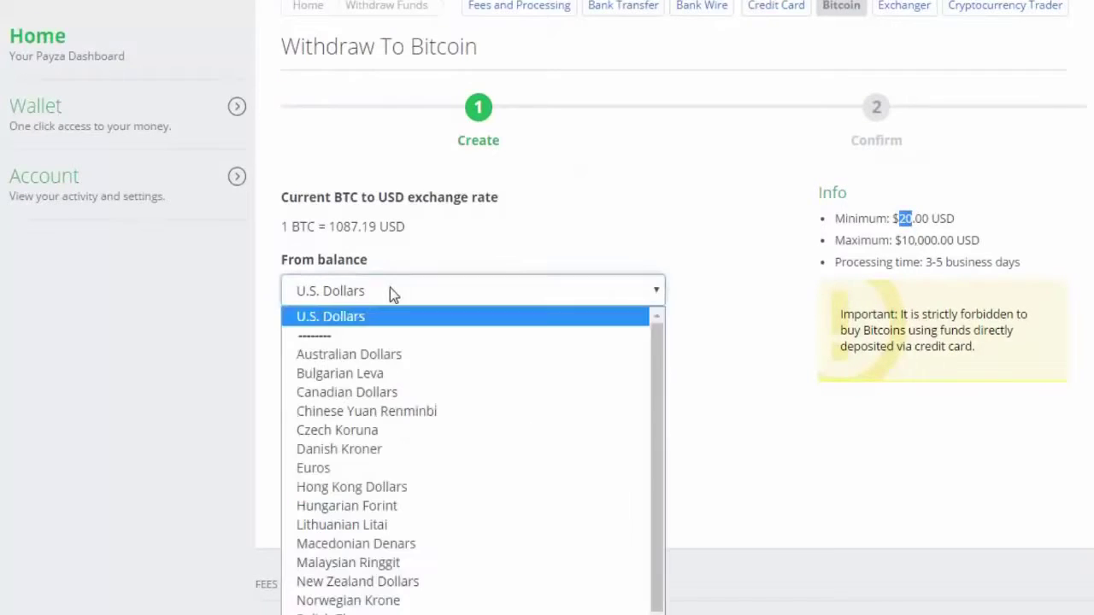
pyautogui.click(359, 315)
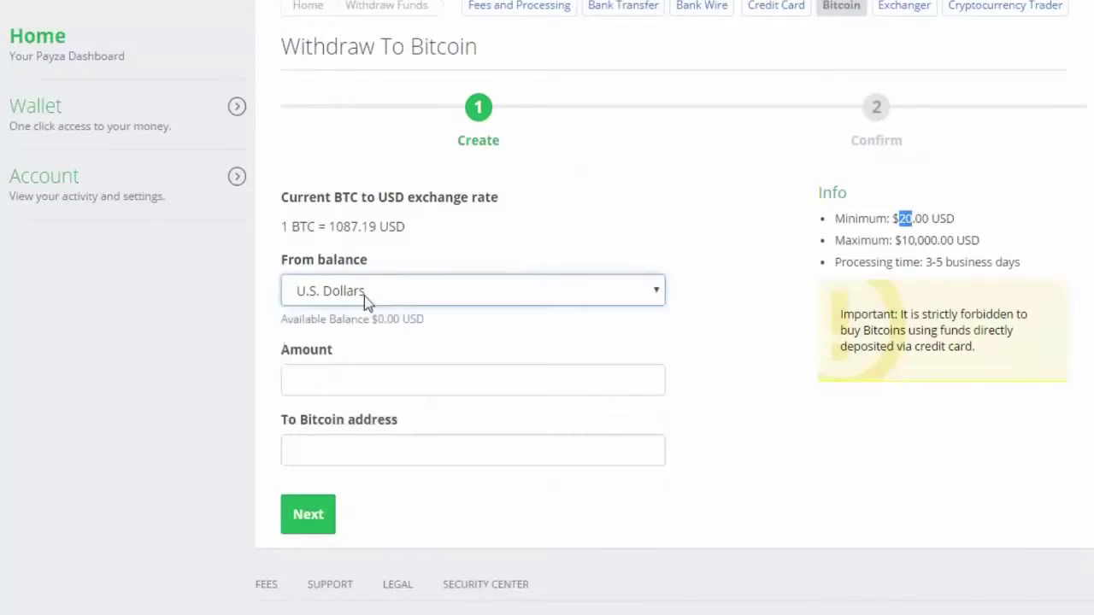
pyautogui.click(361, 387)
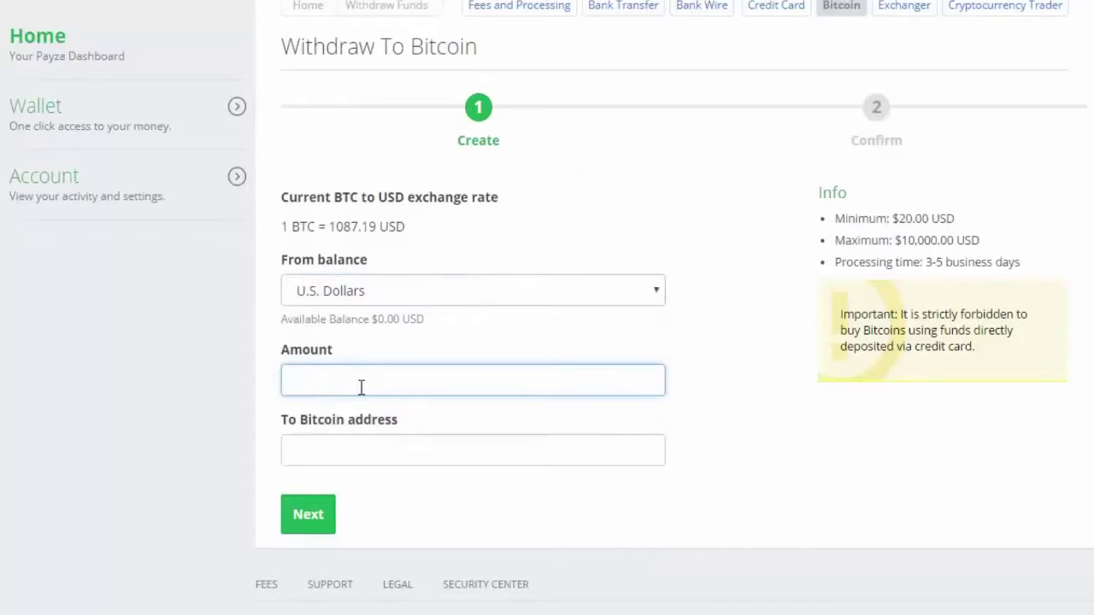
pyautogui.write('20')
pyautogui.click(246, 396)
pyautogui.click(300, 453)
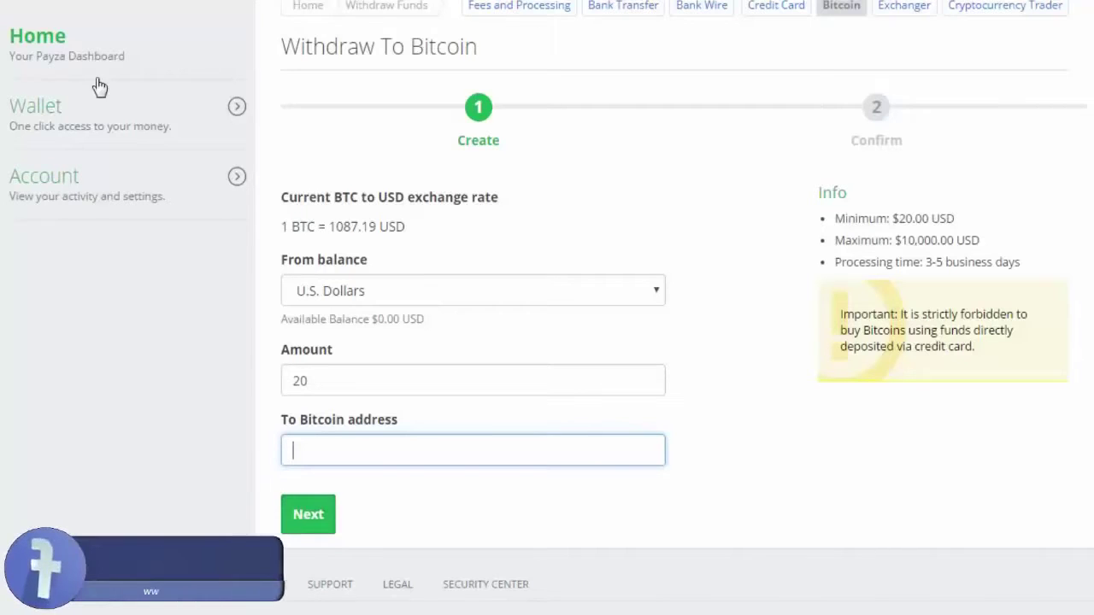
# Step: Return to the Payza dashboard and open the details of the pending Bitcoin withdrawal in the activity feed
pyautogui.click(32, 37)
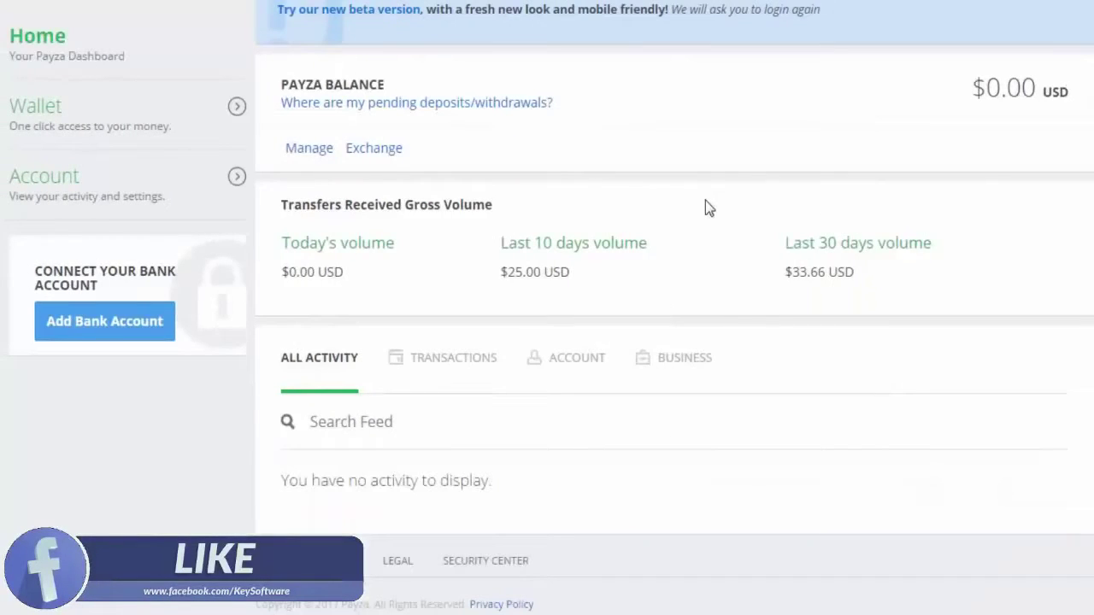
pyautogui.scroll(-3, 706, 202)
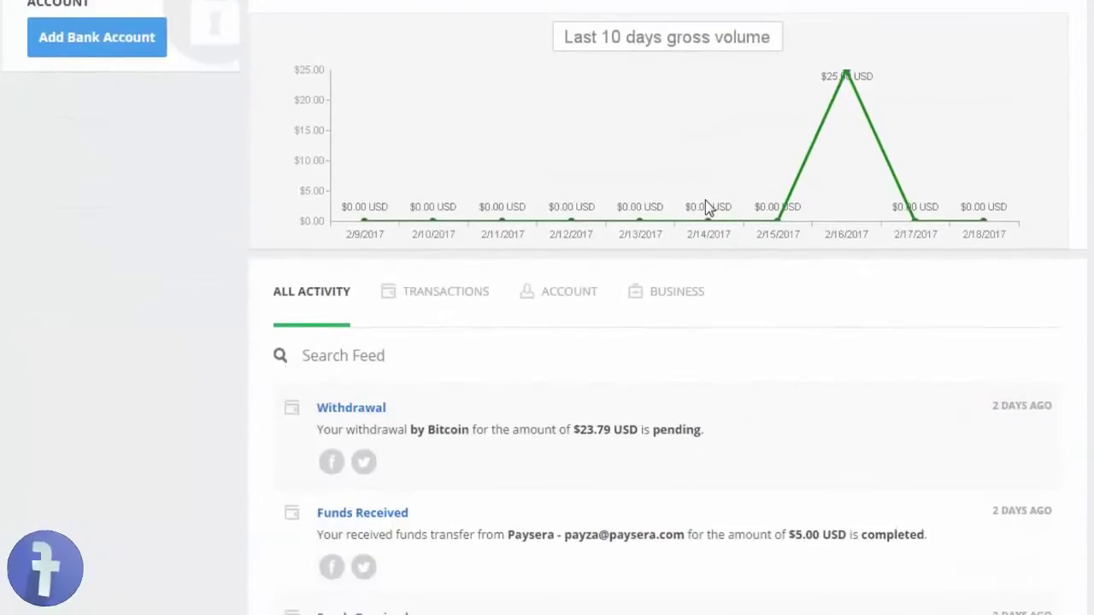
pyautogui.scroll(-1, 706, 200)
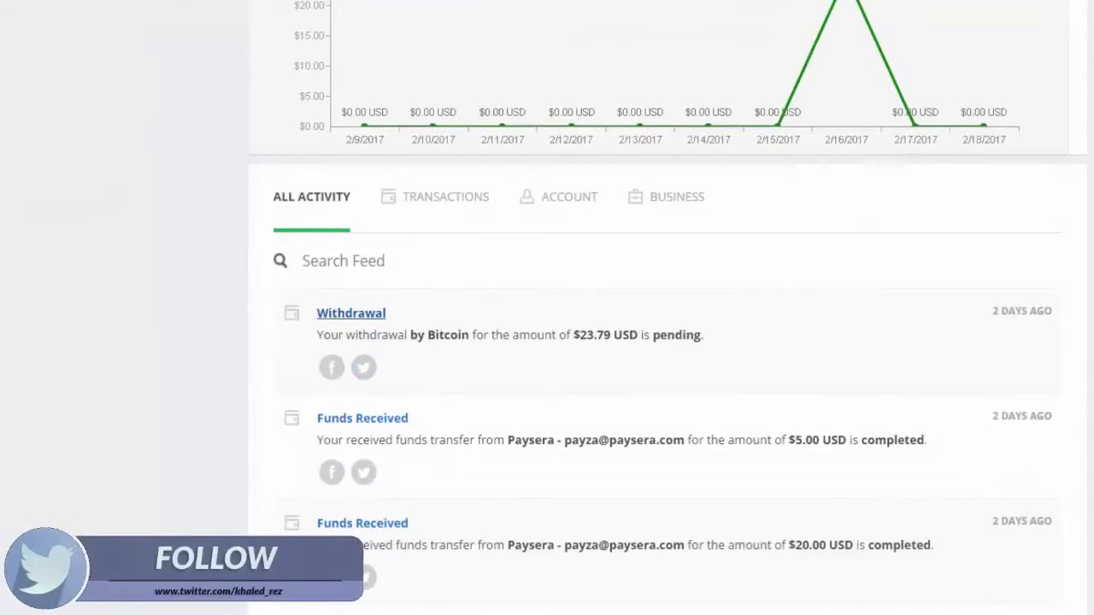
pyautogui.click(351, 313)
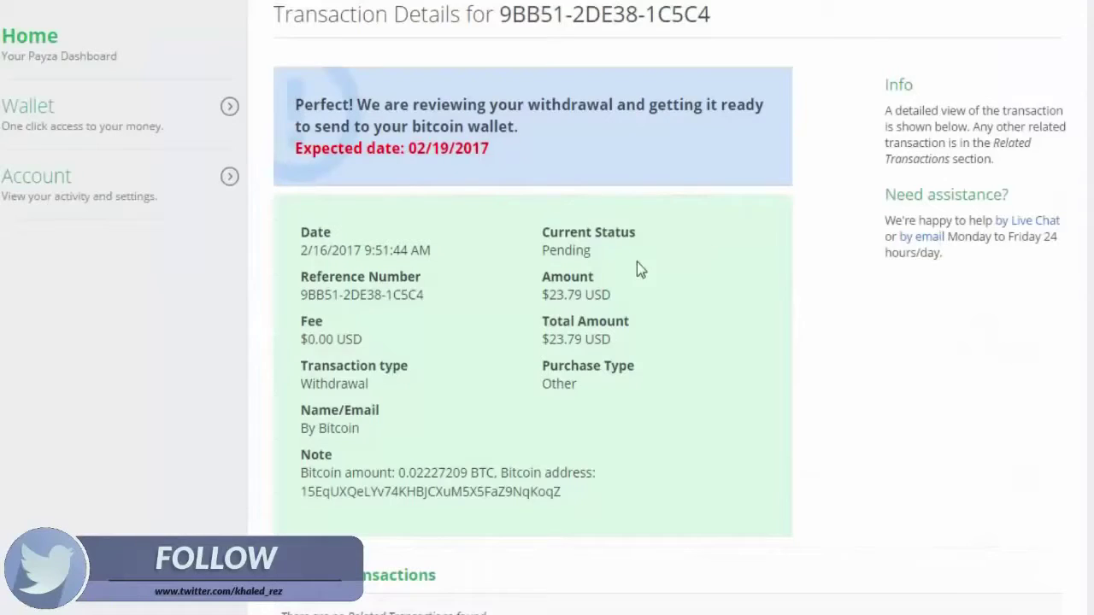
# Step: Review the withdrawal's amount, transaction date and expected completion date in the transaction details
pyautogui.moveTo(548, 294); pyautogui.dragTo(564, 292)
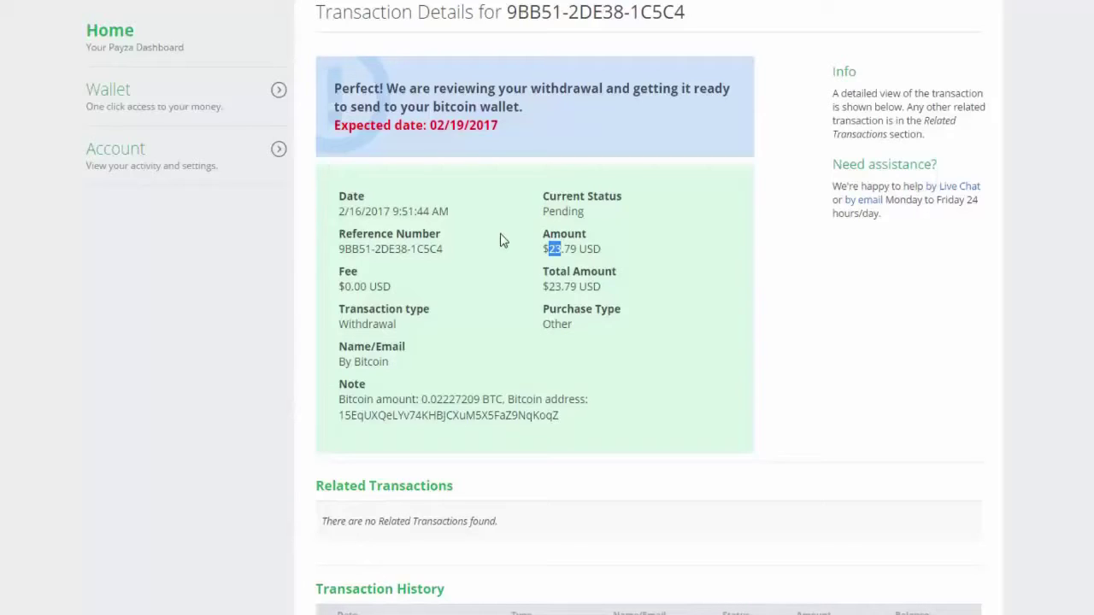
pyautogui.click(533, 213)
pyautogui.moveTo(348, 214); pyautogui.dragTo(357, 213)
pyautogui.moveTo(455, 125); pyautogui.dragTo(468, 128)
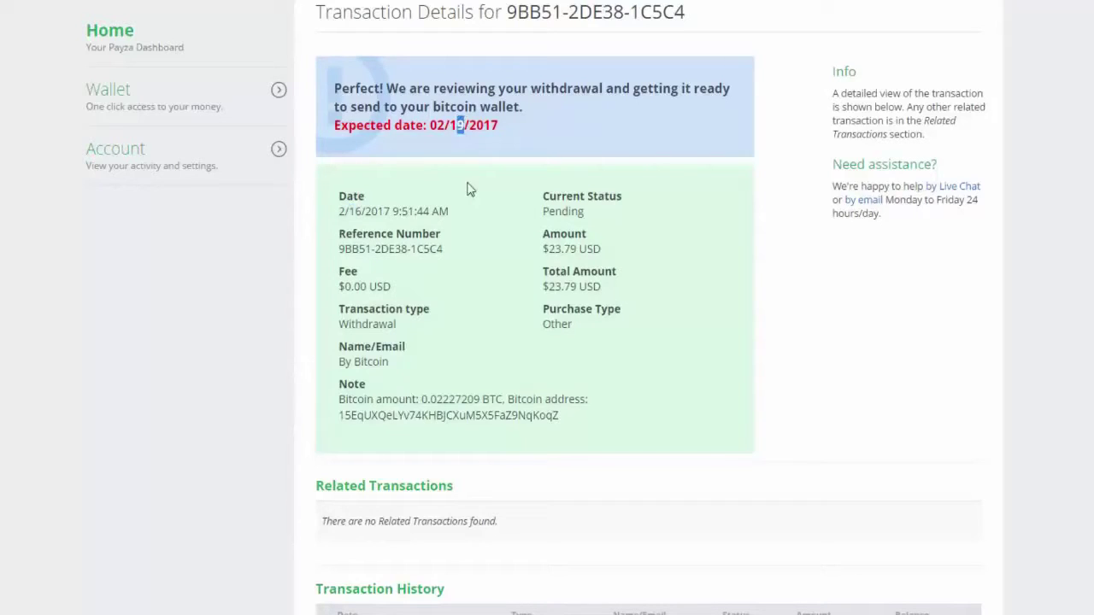